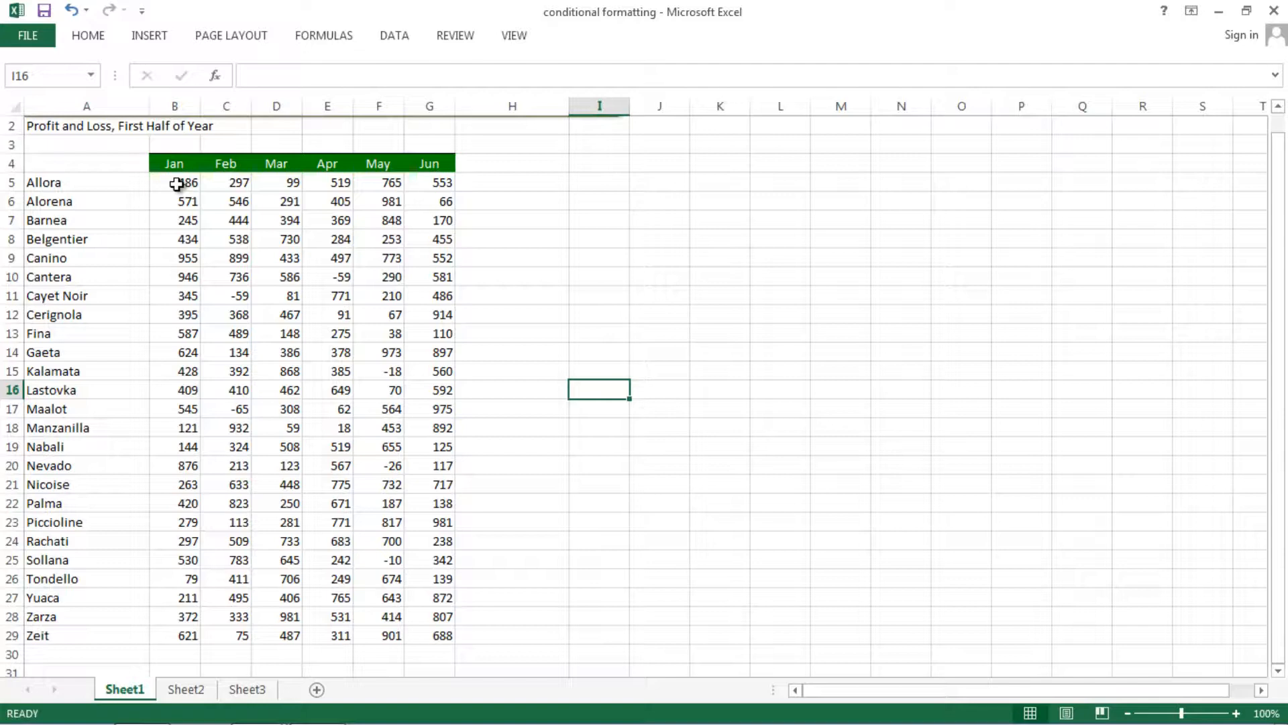
Select the monthly values in B5:G29 and name the range data.
click(176, 184)
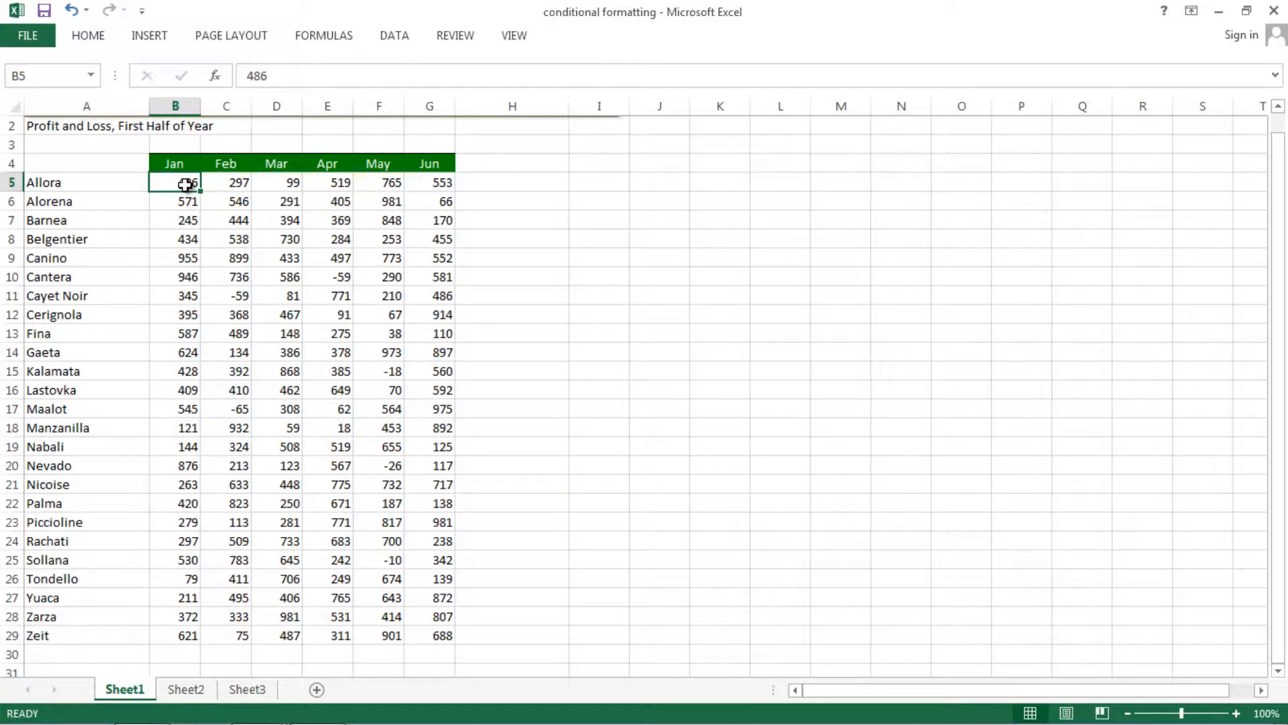
shift+click(444, 646)
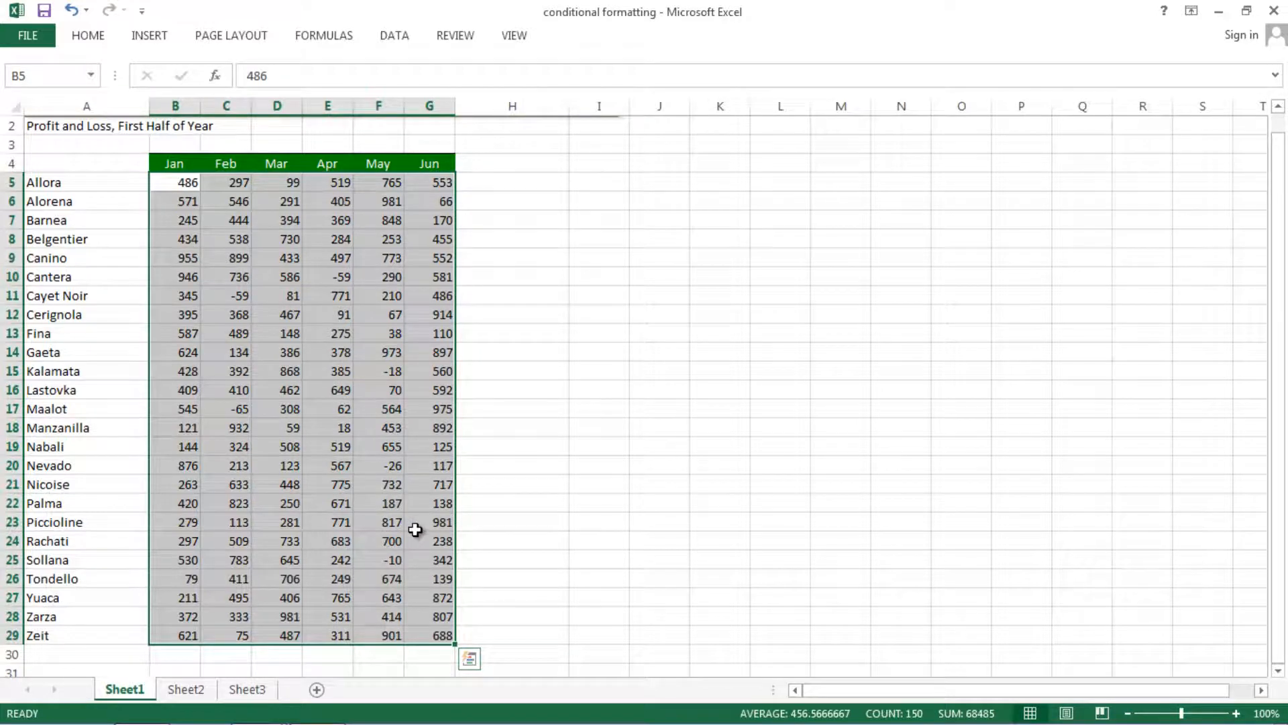
click(57, 77)
text(data)
key(Return)
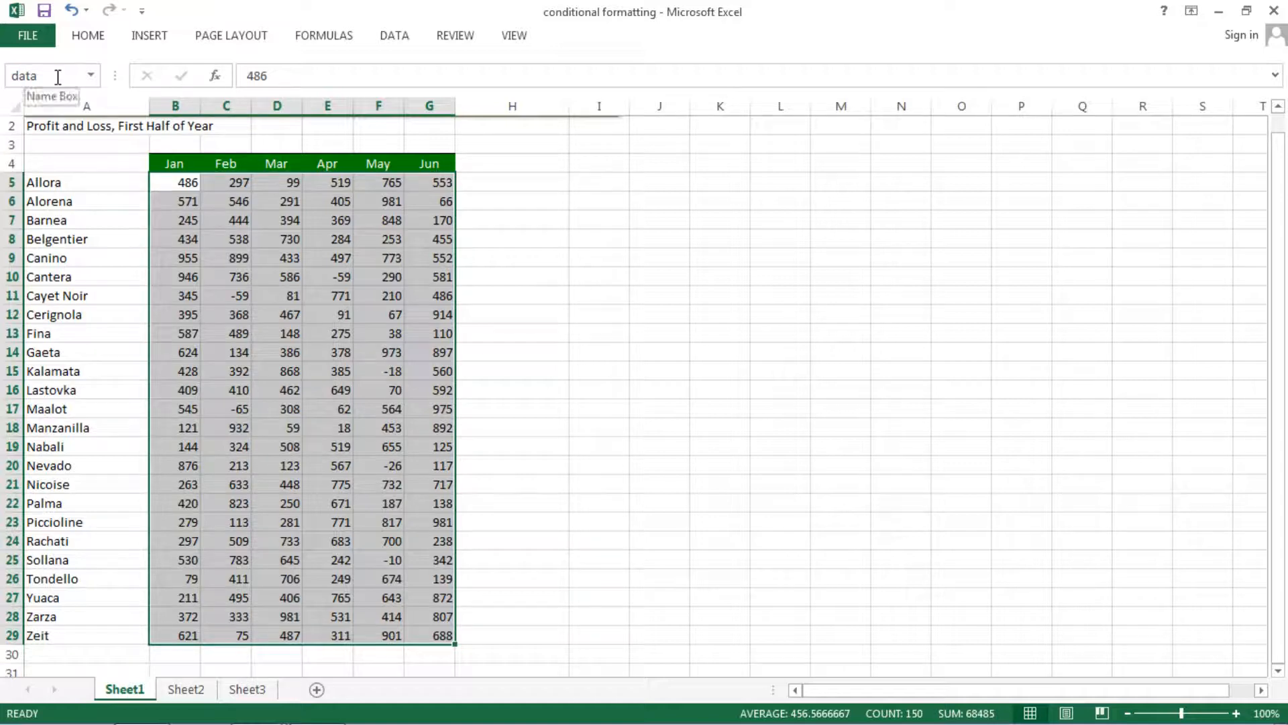
Deselect the monthly values and reselect them through the named range data.
click(581, 425)
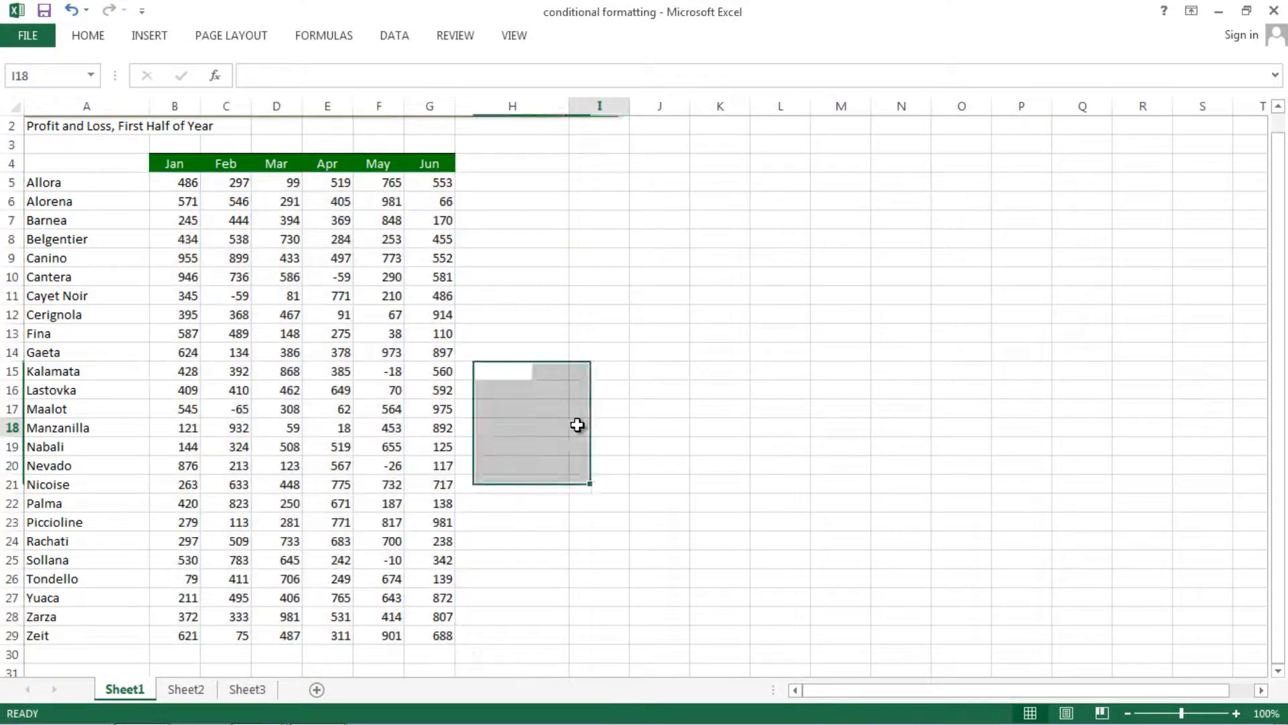
click(648, 500)
click(537, 449)
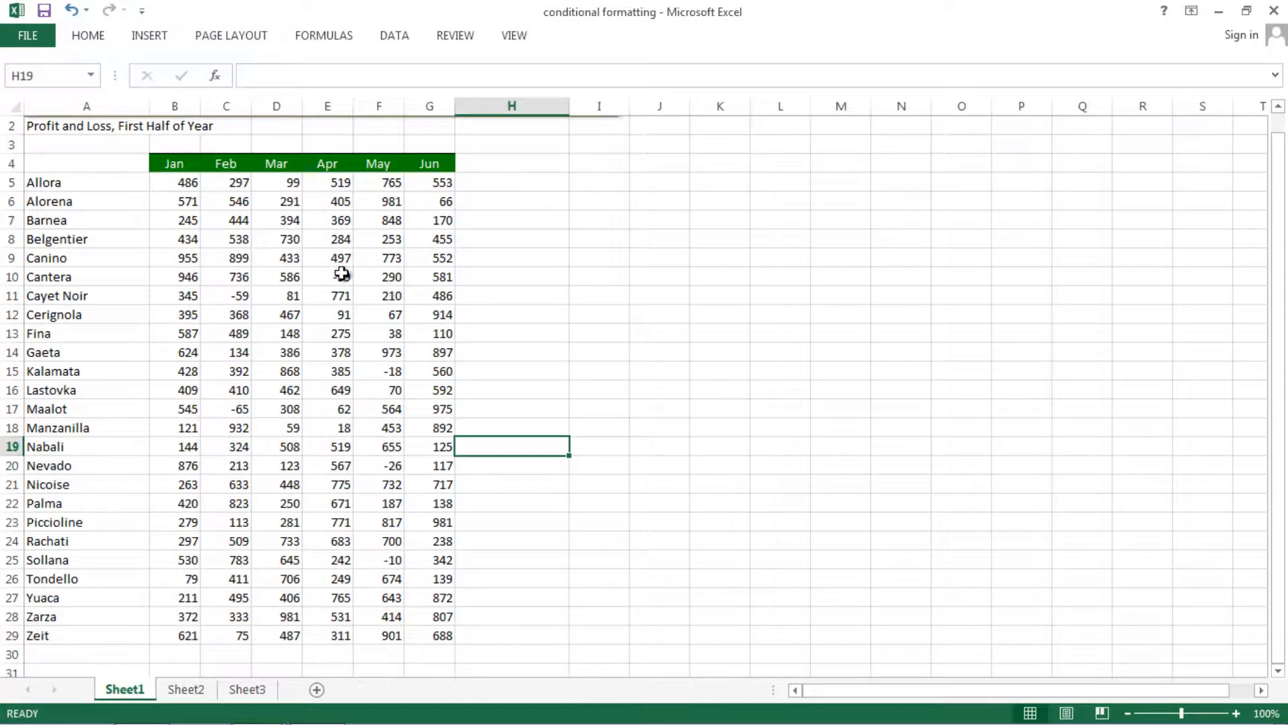
click(90, 75)
click(69, 99)
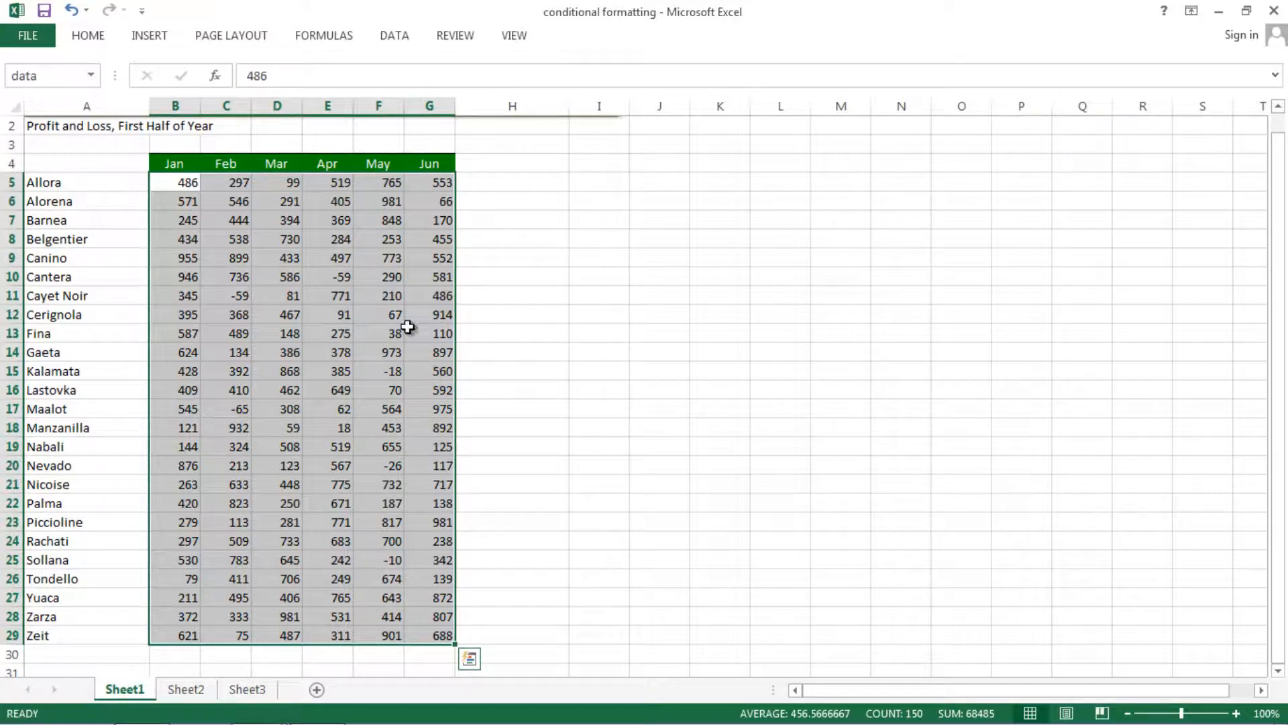
Start a Greater Than highlight rule on the data range with 400 as the threshold.
click(91, 36)
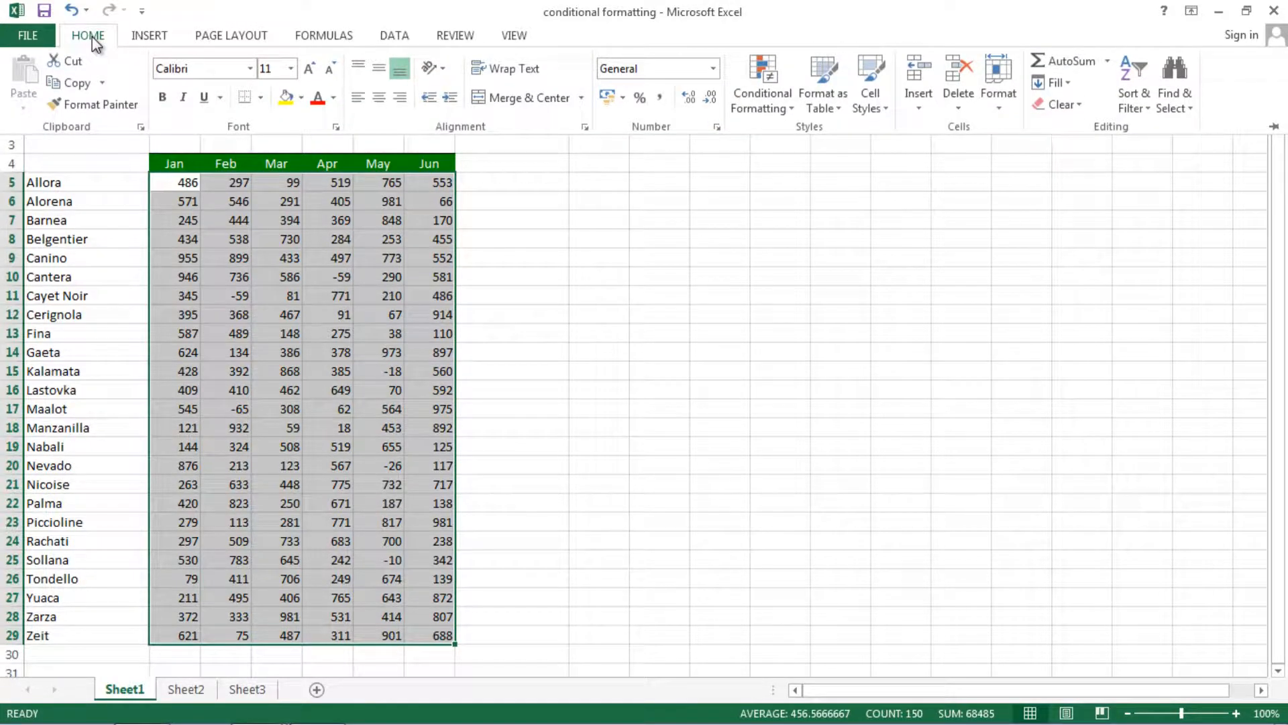
click(794, 110)
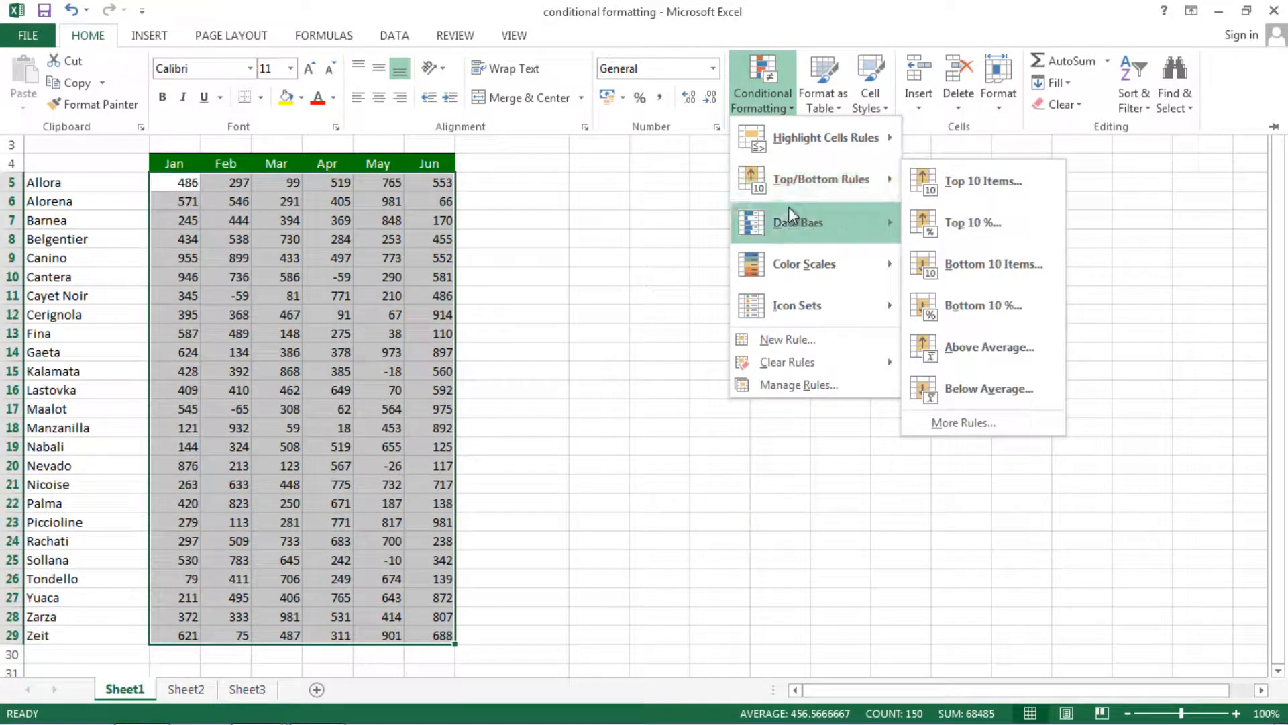
mouse_move(788, 262)
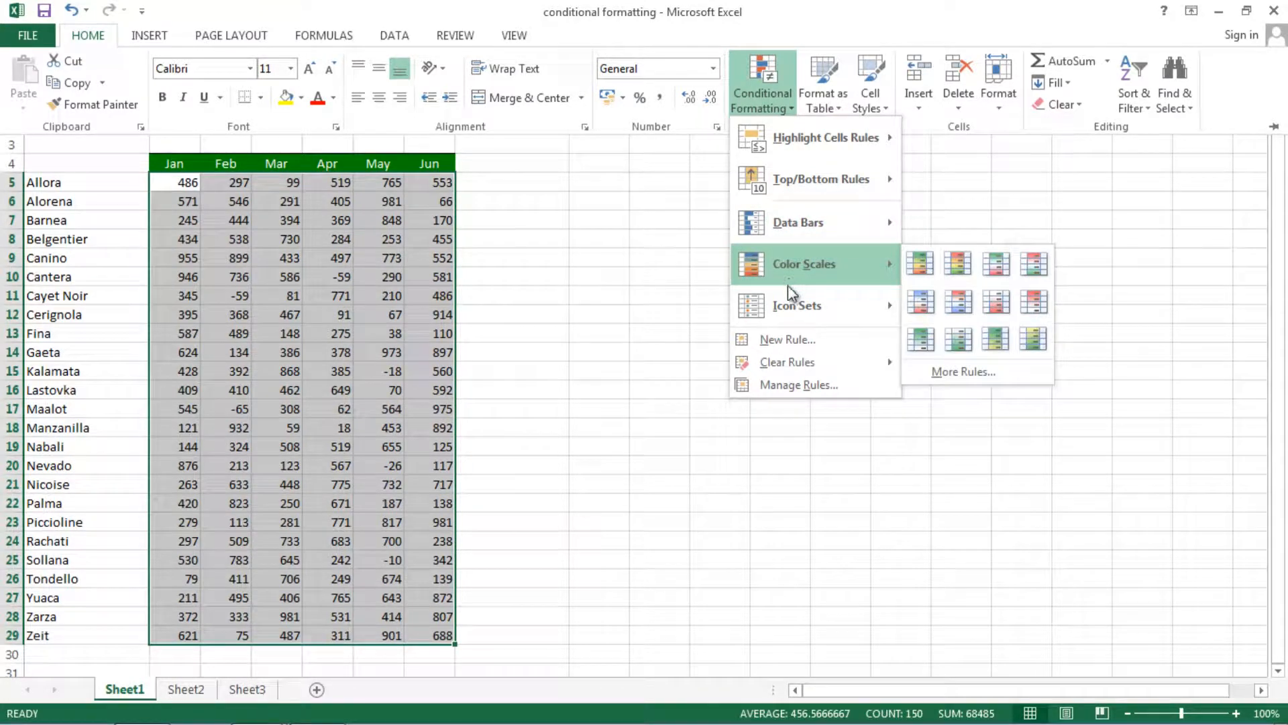
mouse_move(792, 151)
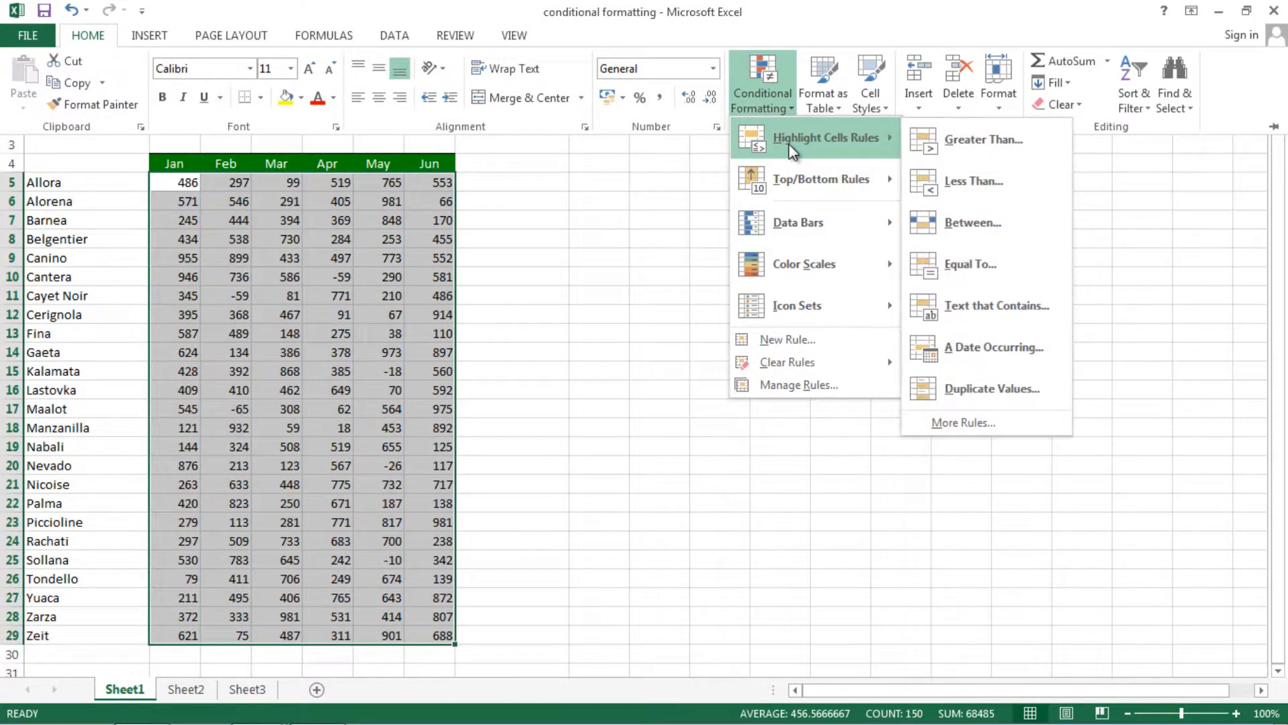
click(925, 146)
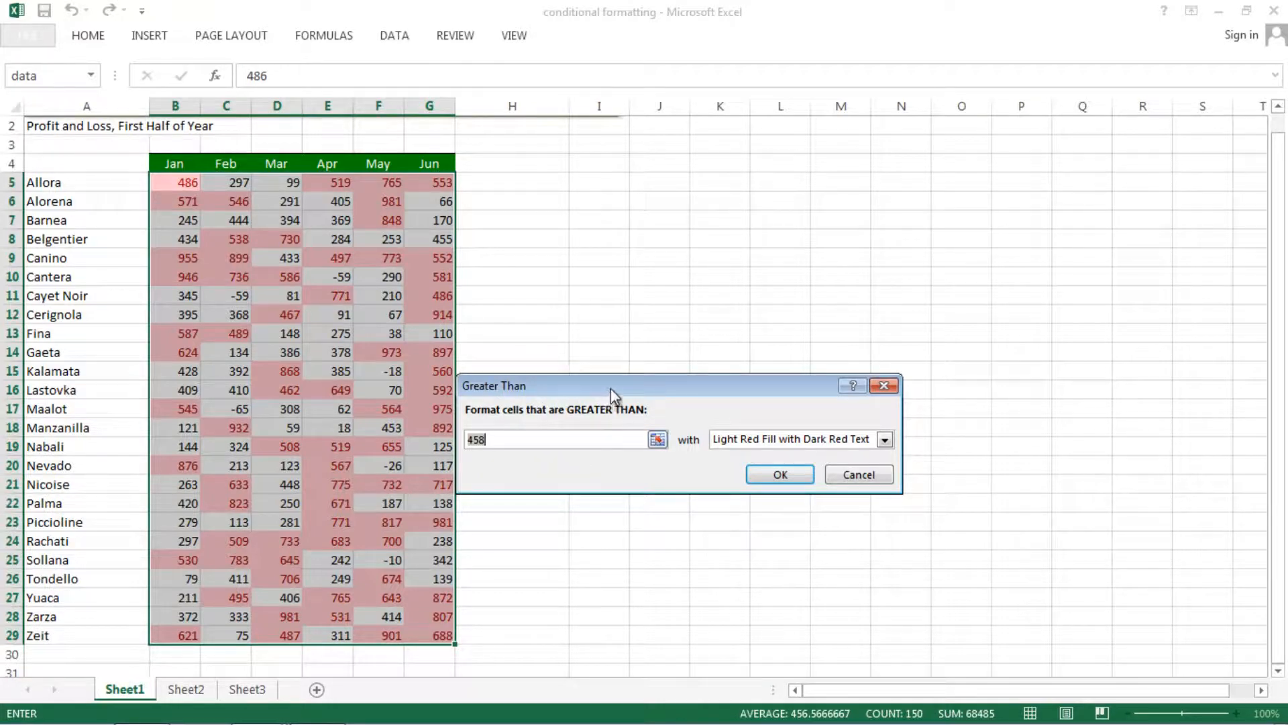
drag(611, 388, 685, 295)
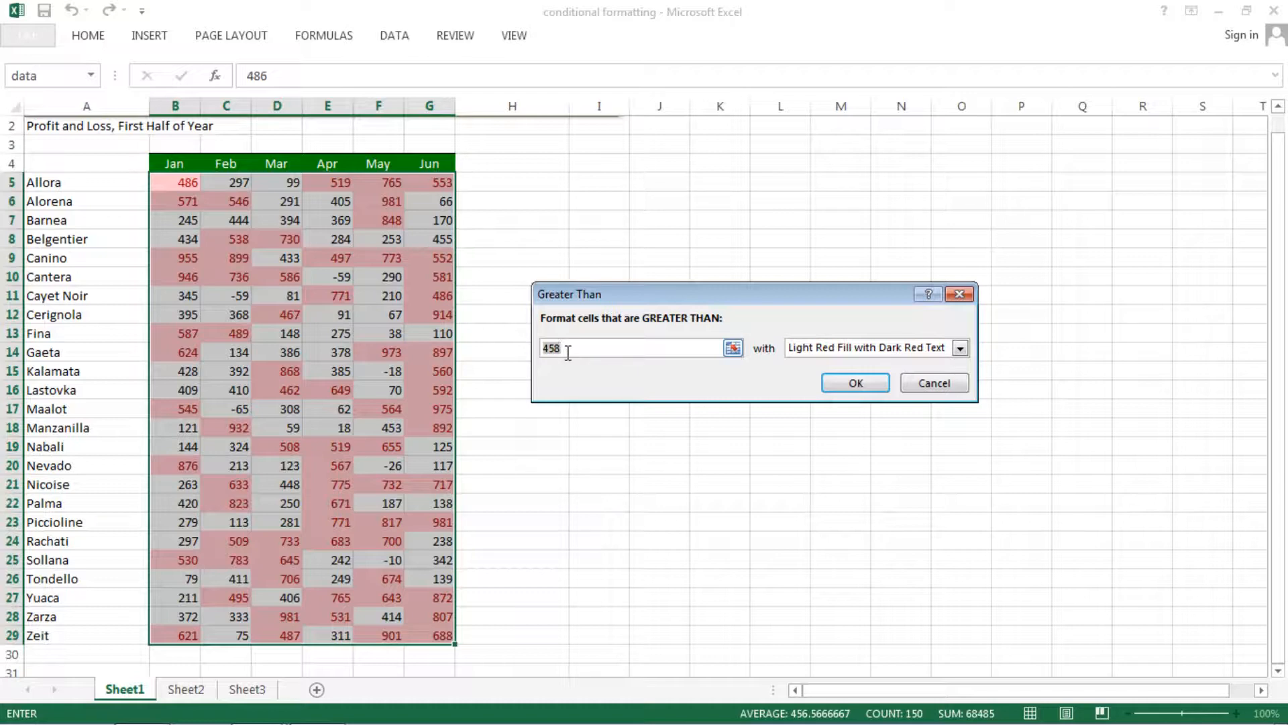
text(400)
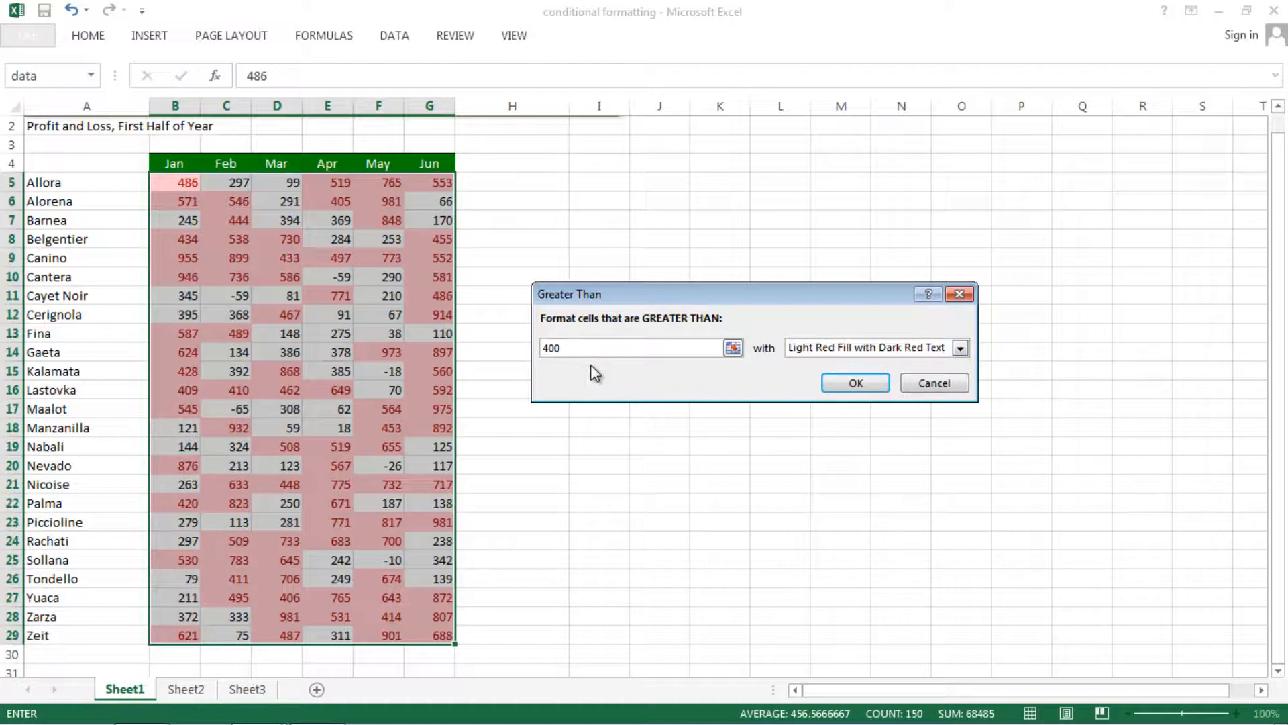
Set the Greater Than threshold to 800 and apply the rule with Light Red Fill with Dark Red Text.
key(BackSpace)
key(BackSpace)
key(BackSpace)
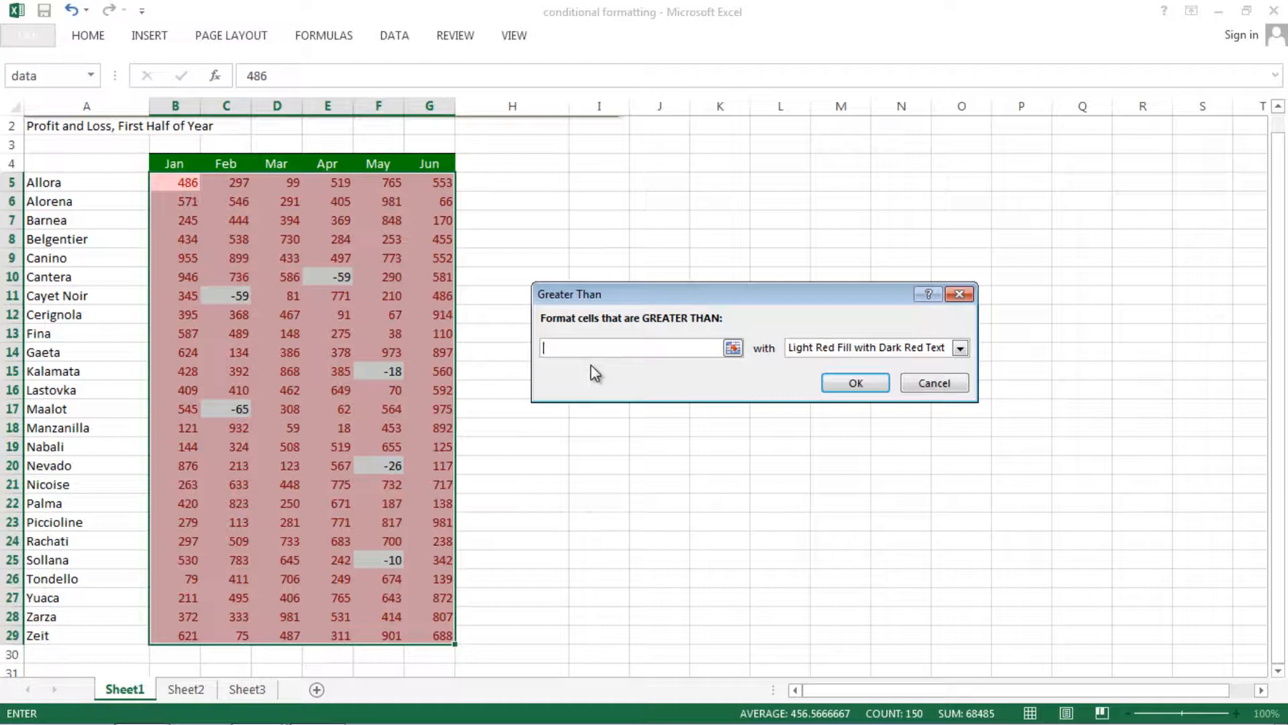
text(800)
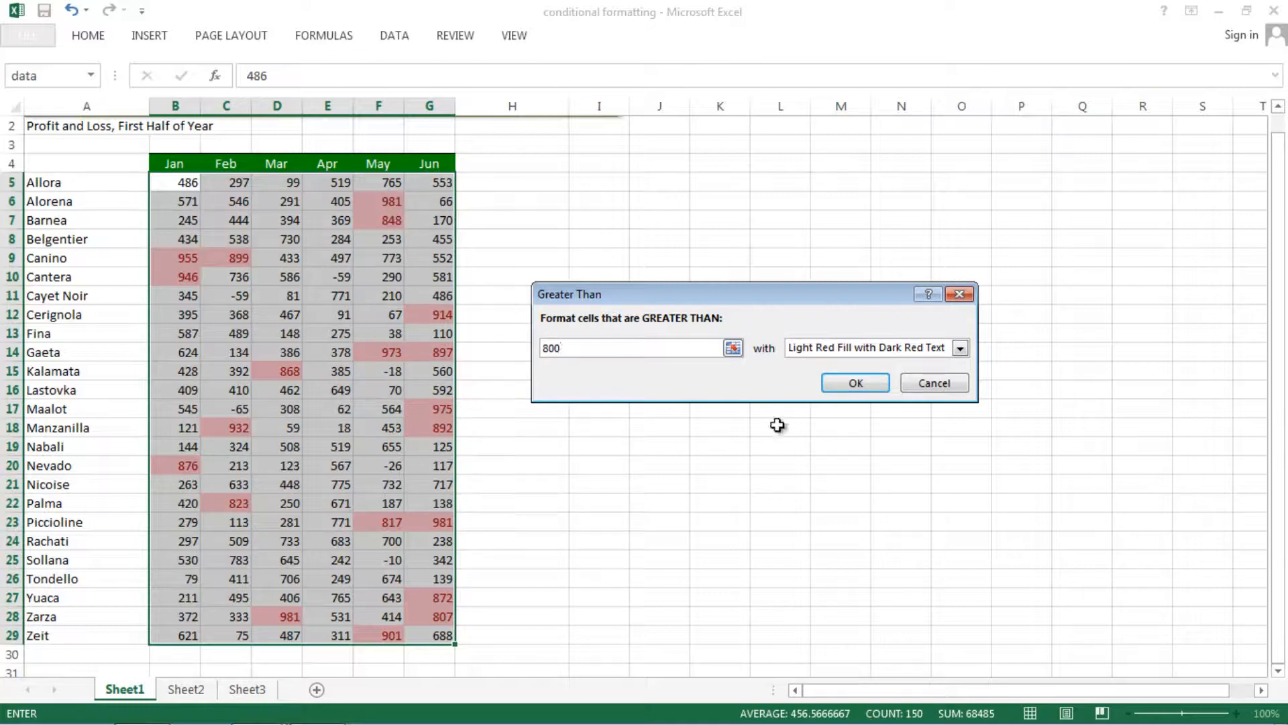
click(847, 384)
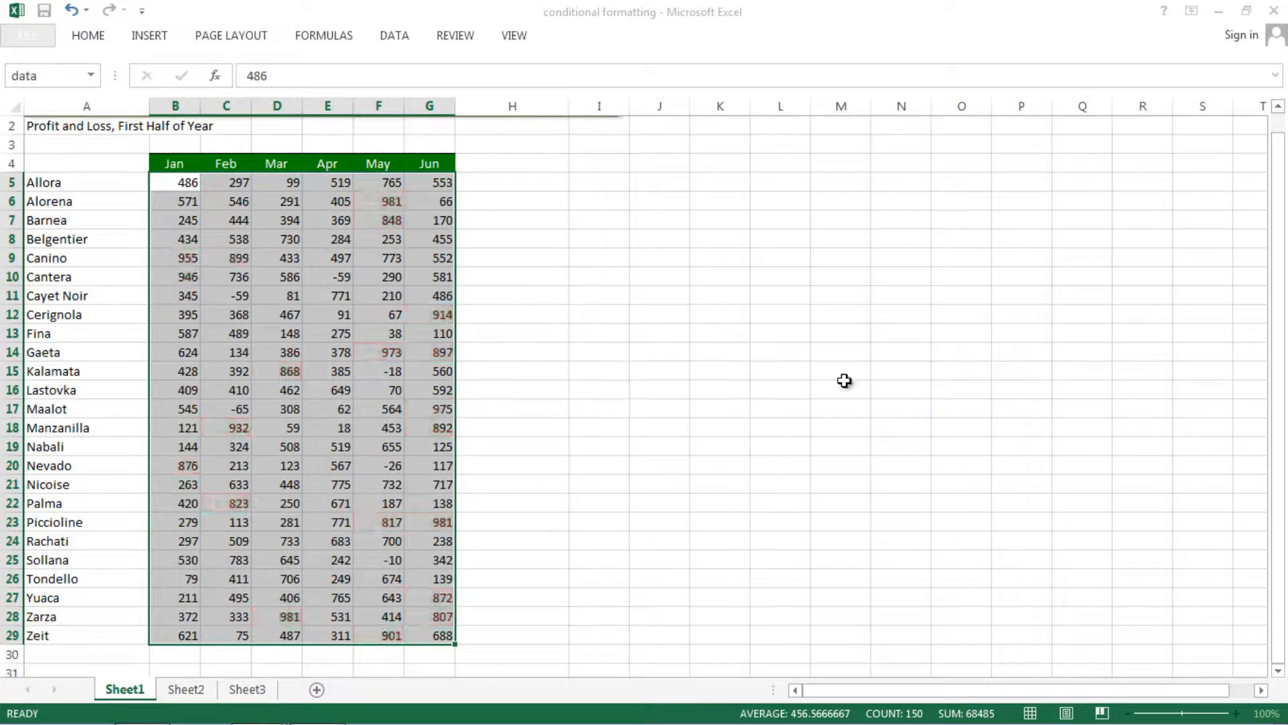
Undo the Greater Than highlighting on the monthly values.
click(661, 430)
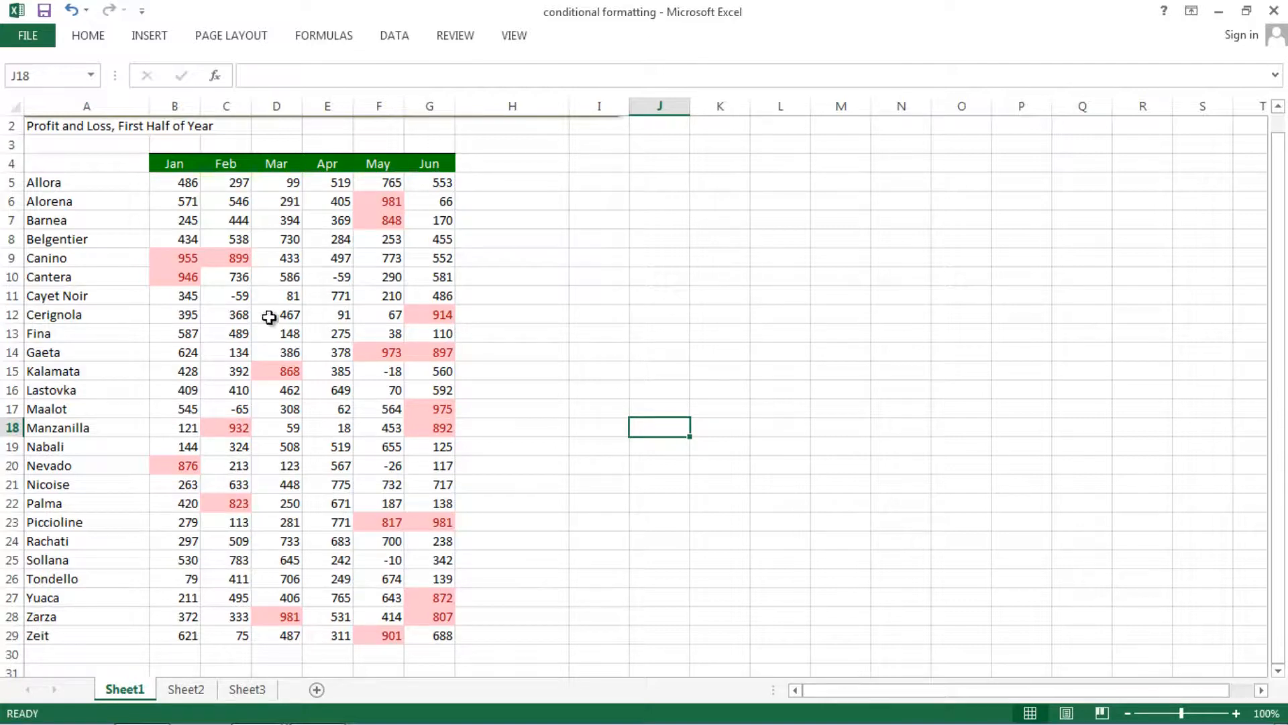
key(ctrl+z)
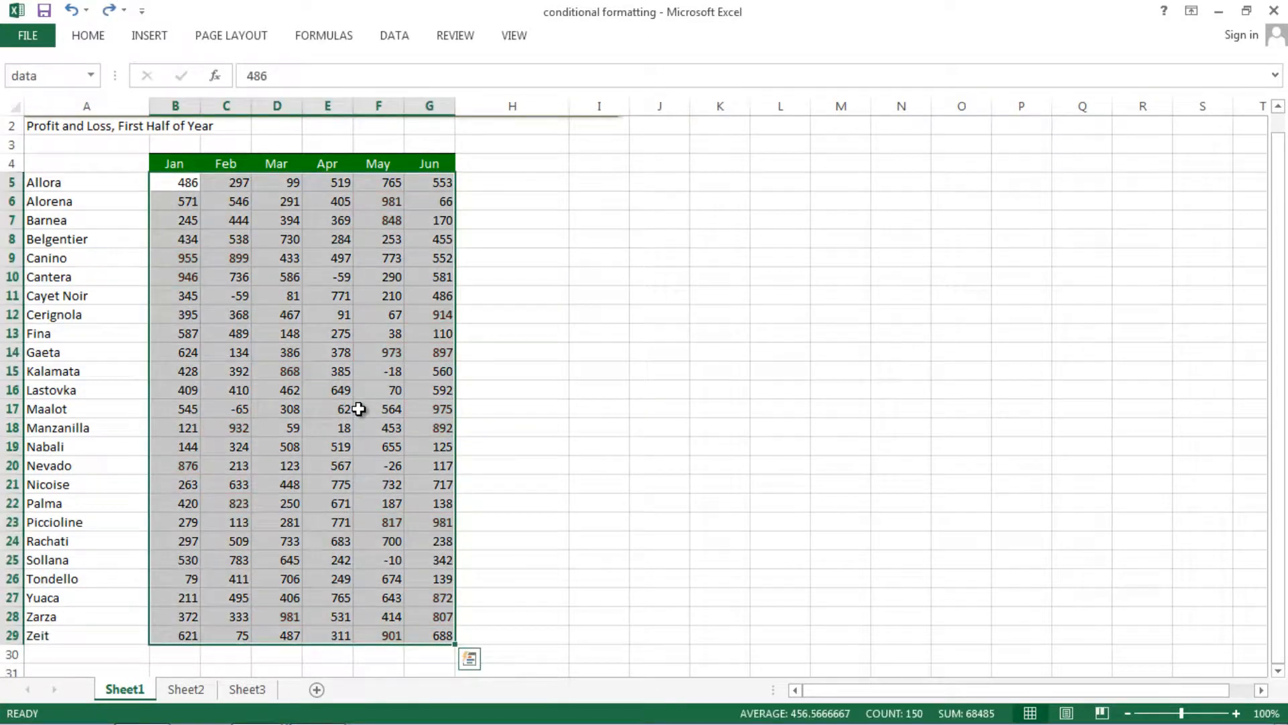
key(ctrl+q)
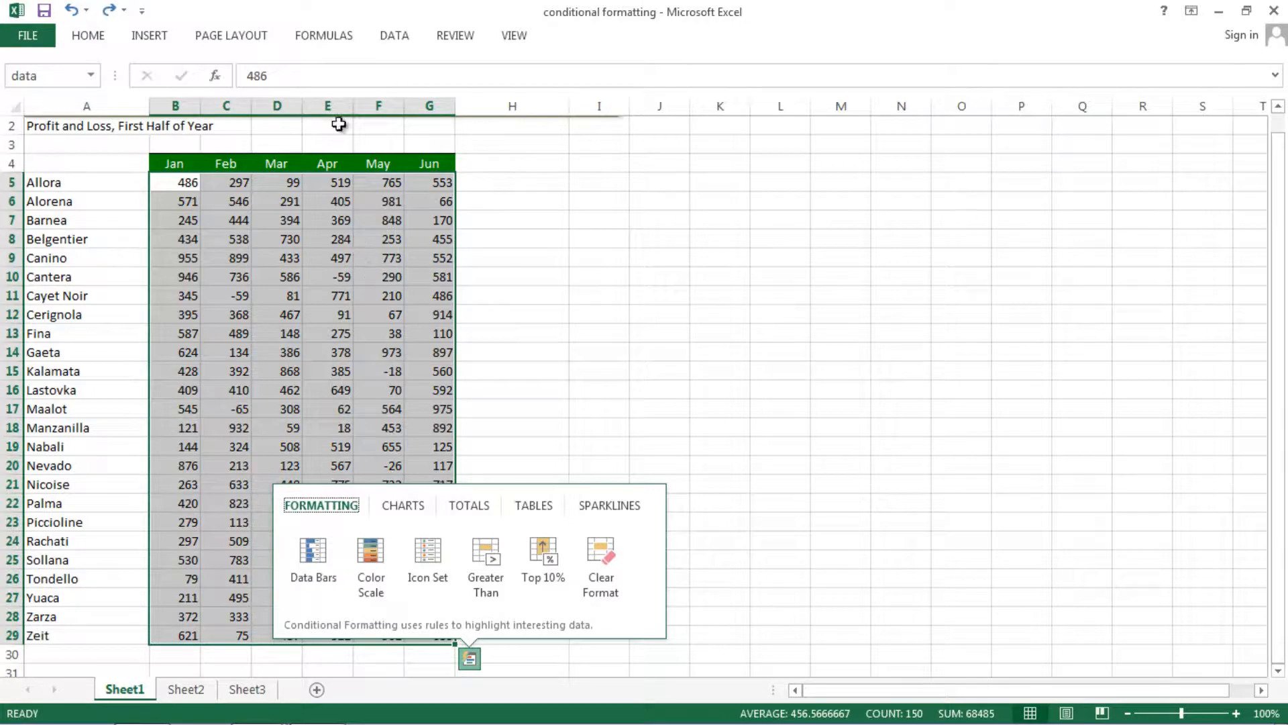
Set up a Between highlight rule on the data range for values from 500 to 600.
click(86, 34)
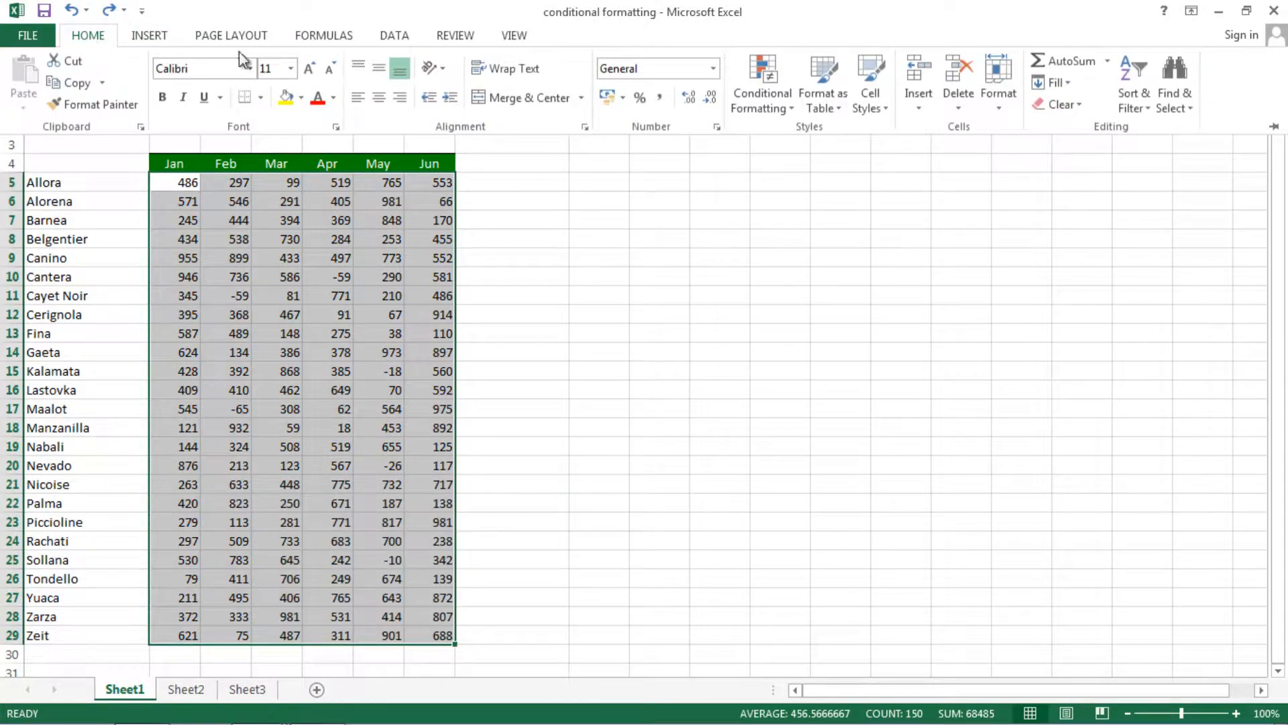
click(791, 108)
mouse_move(783, 135)
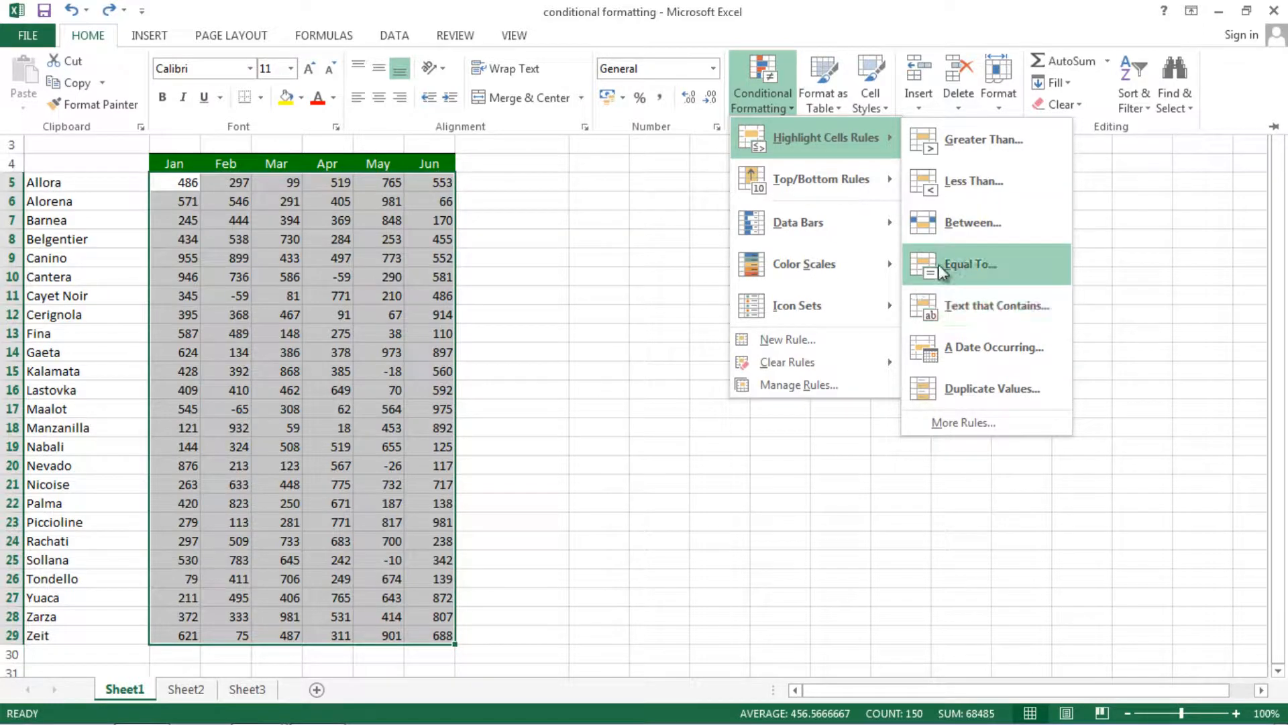
click(955, 224)
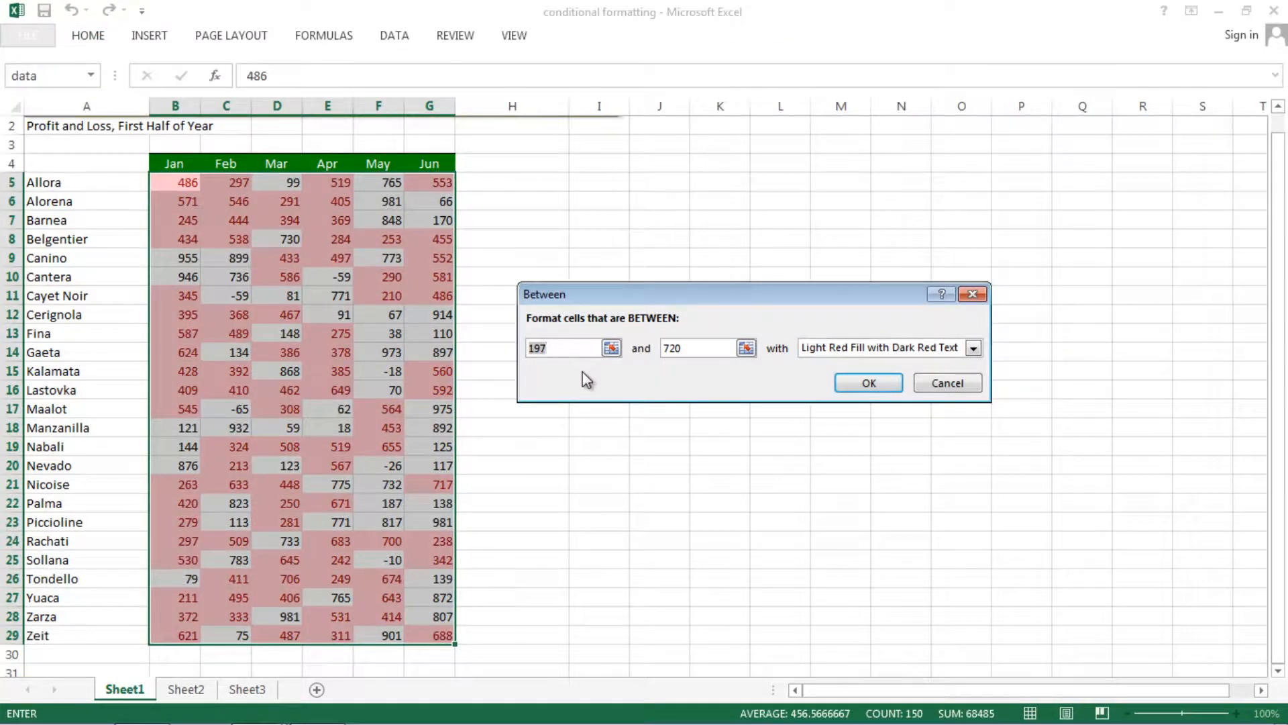
text(500)
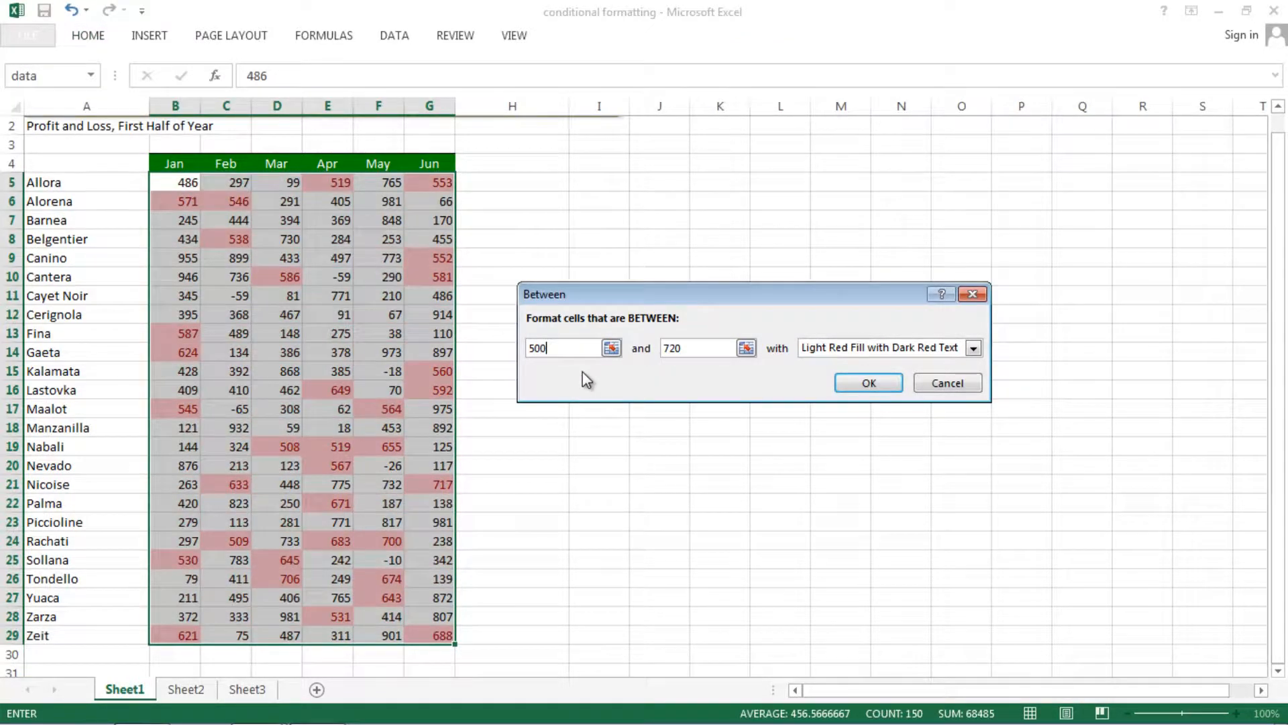
click(691, 347)
key(BackSpace)
key(BackSpace)
key(BackSpace)
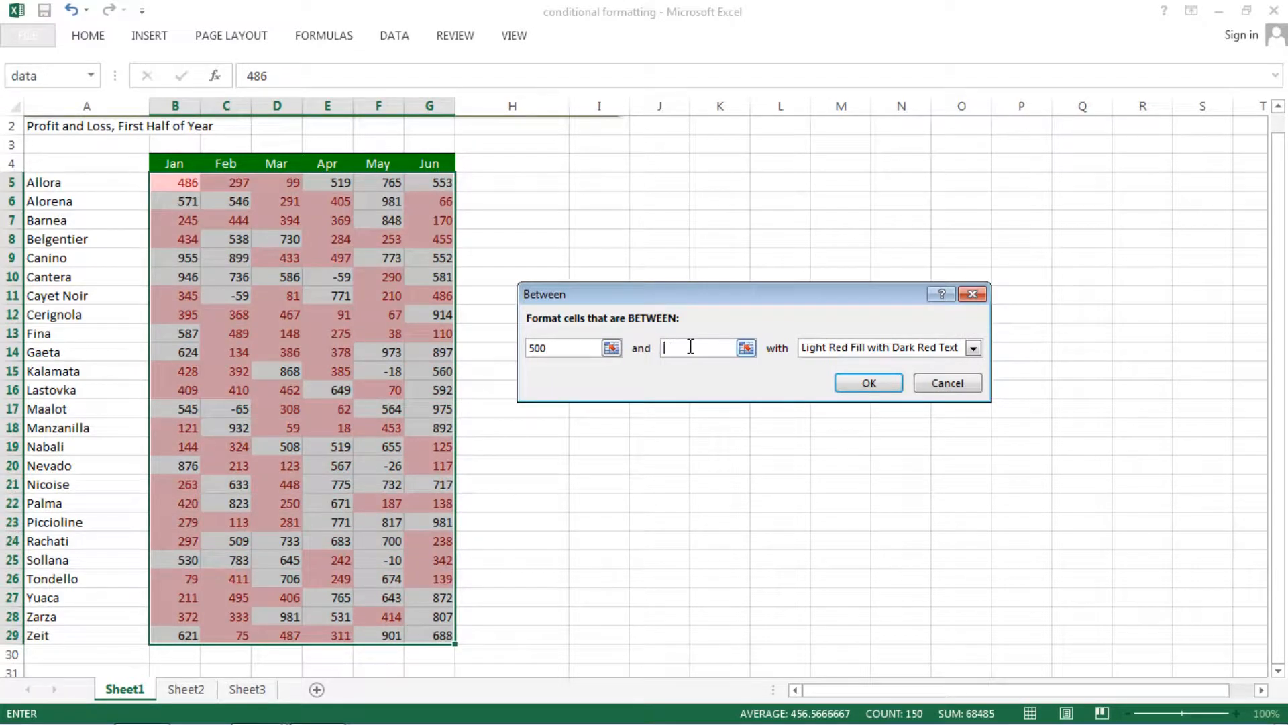
text(600)
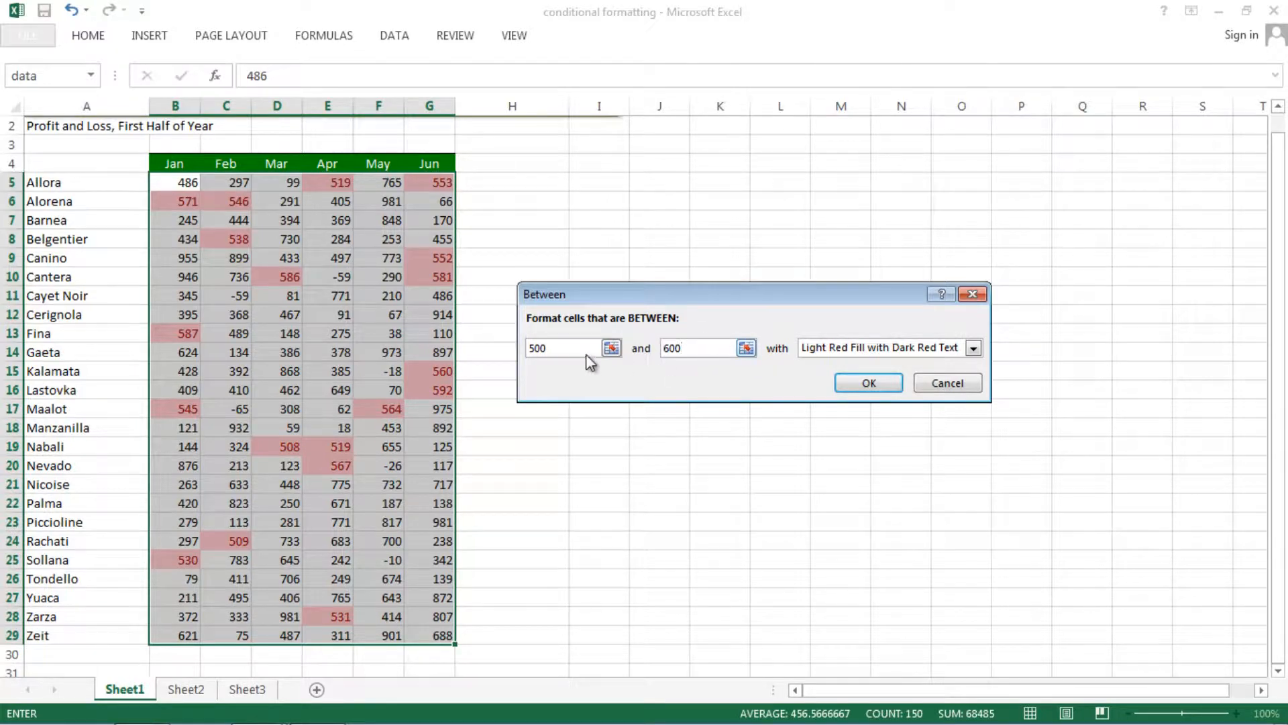
Dismiss the Windows activation notice and set the Between rule's format to Red Text.
click(973, 348)
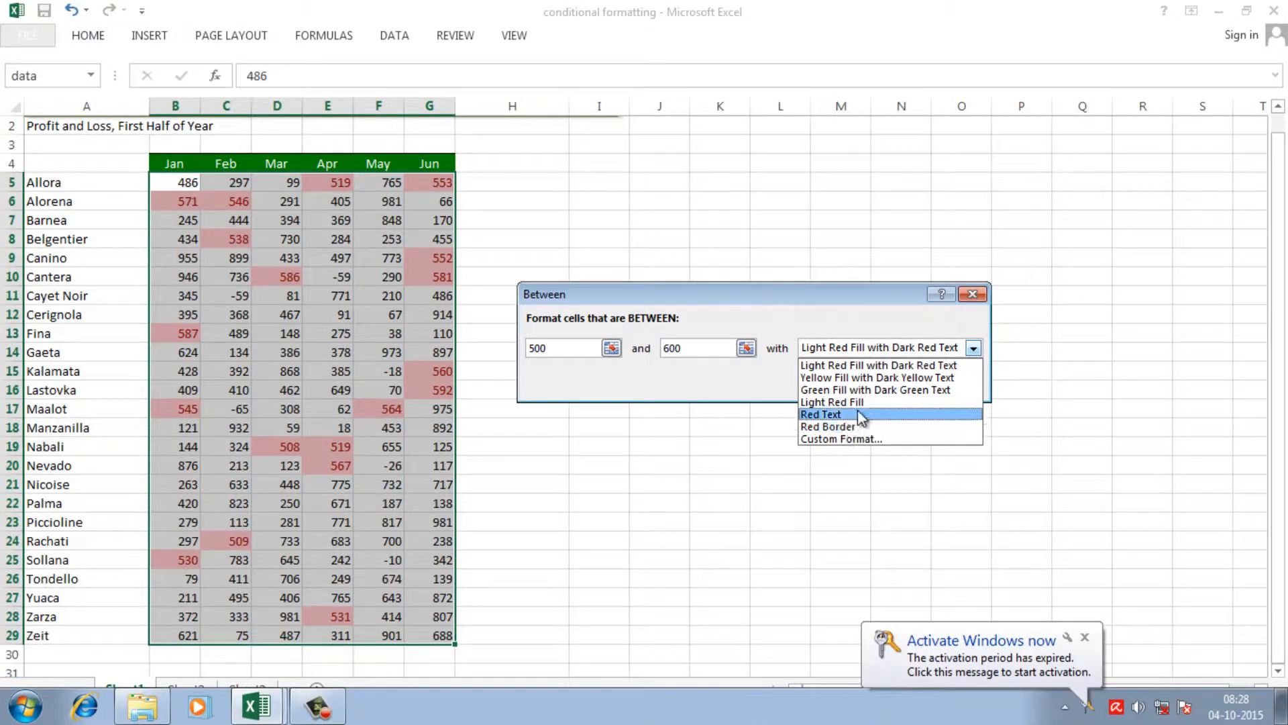
click(1085, 637)
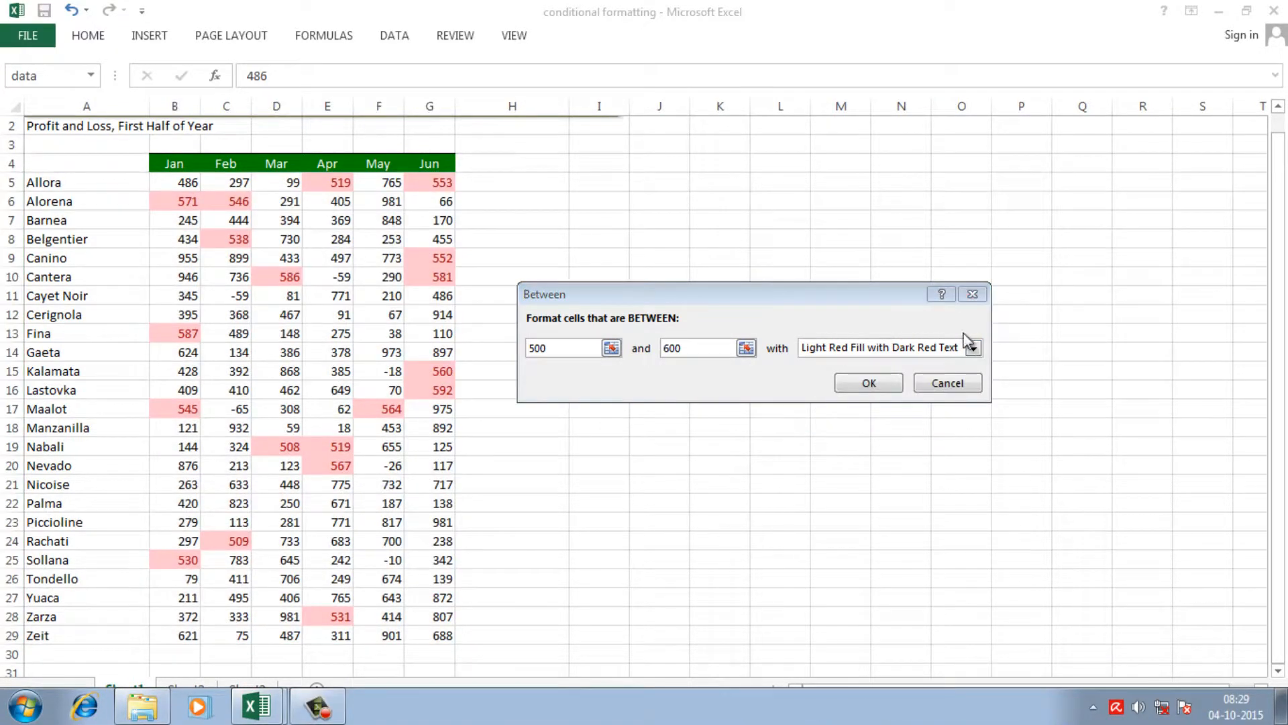
click(973, 348)
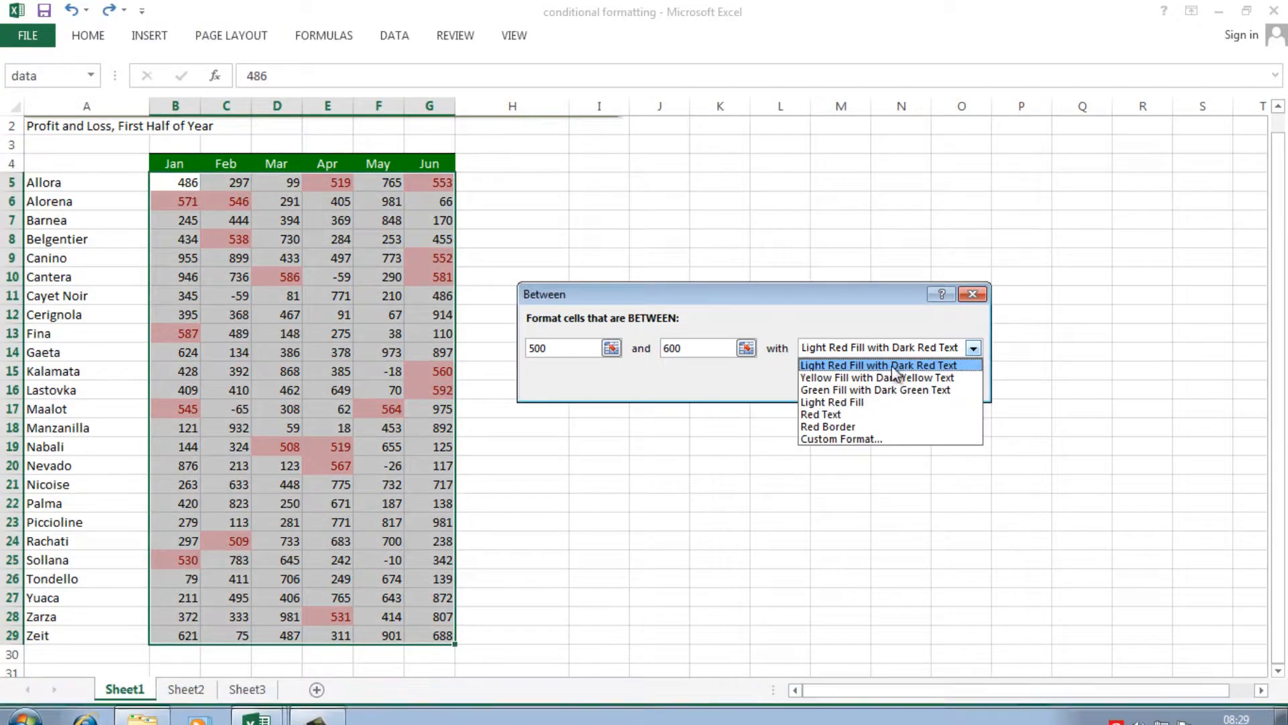
click(840, 416)
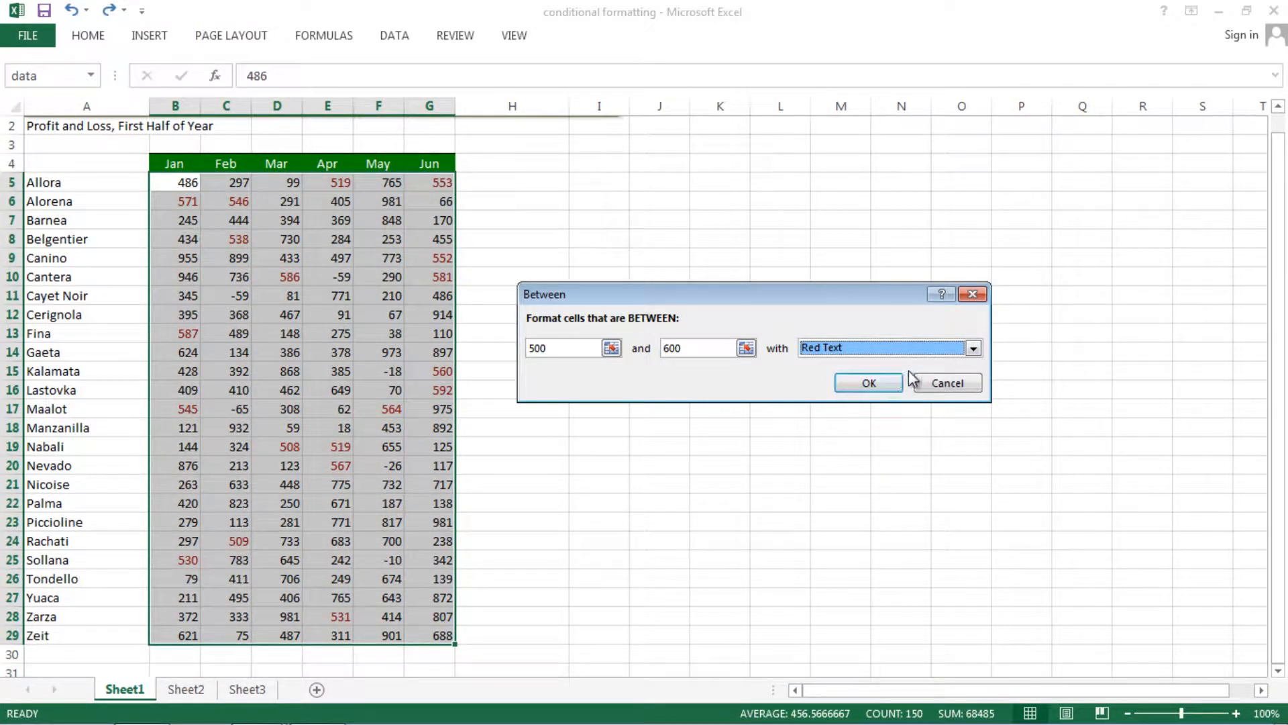
Change the Between rule's format to Light Red Fill and apply the rule.
click(974, 351)
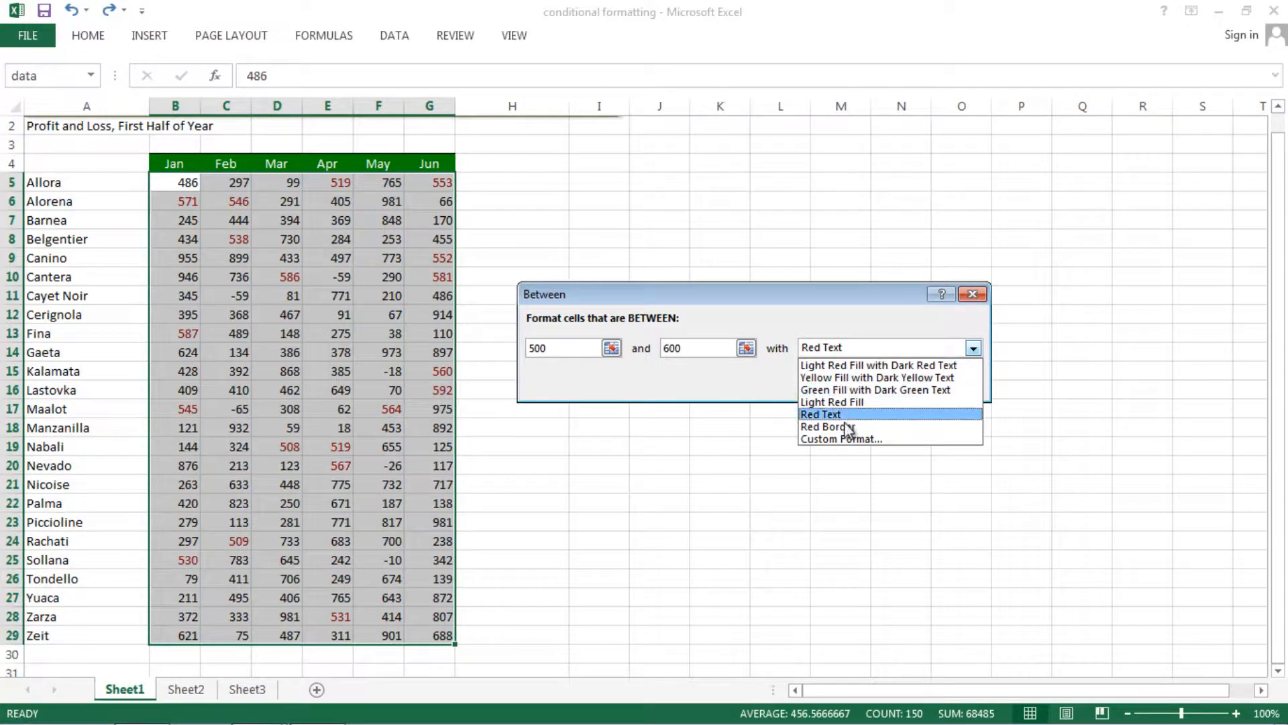
click(848, 404)
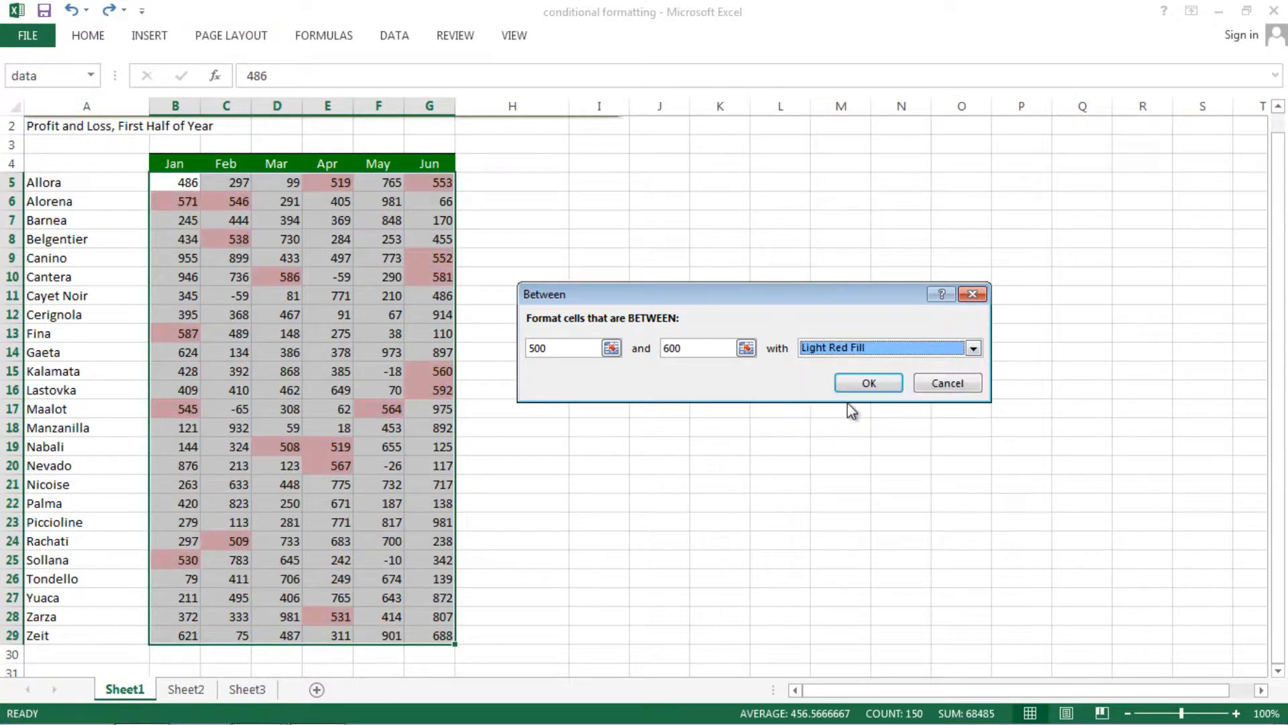
click(875, 381)
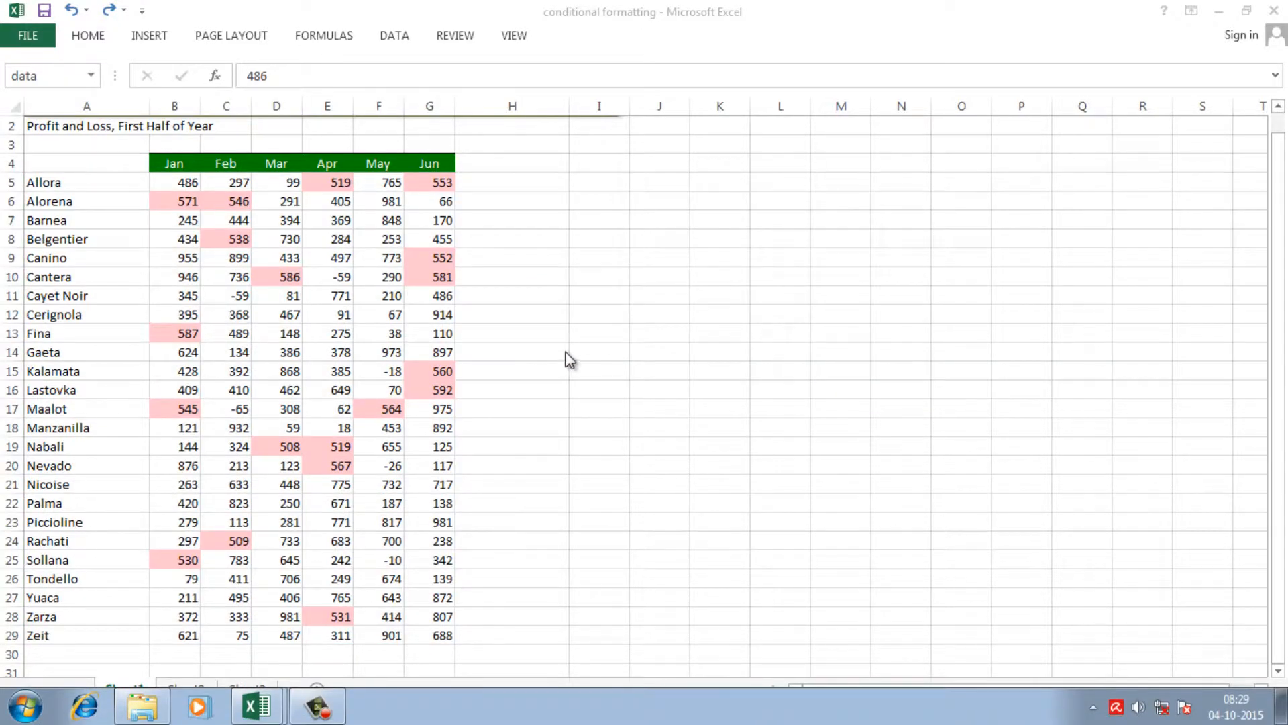
Undo the Between highlighting on the monthly values.
click(536, 333)
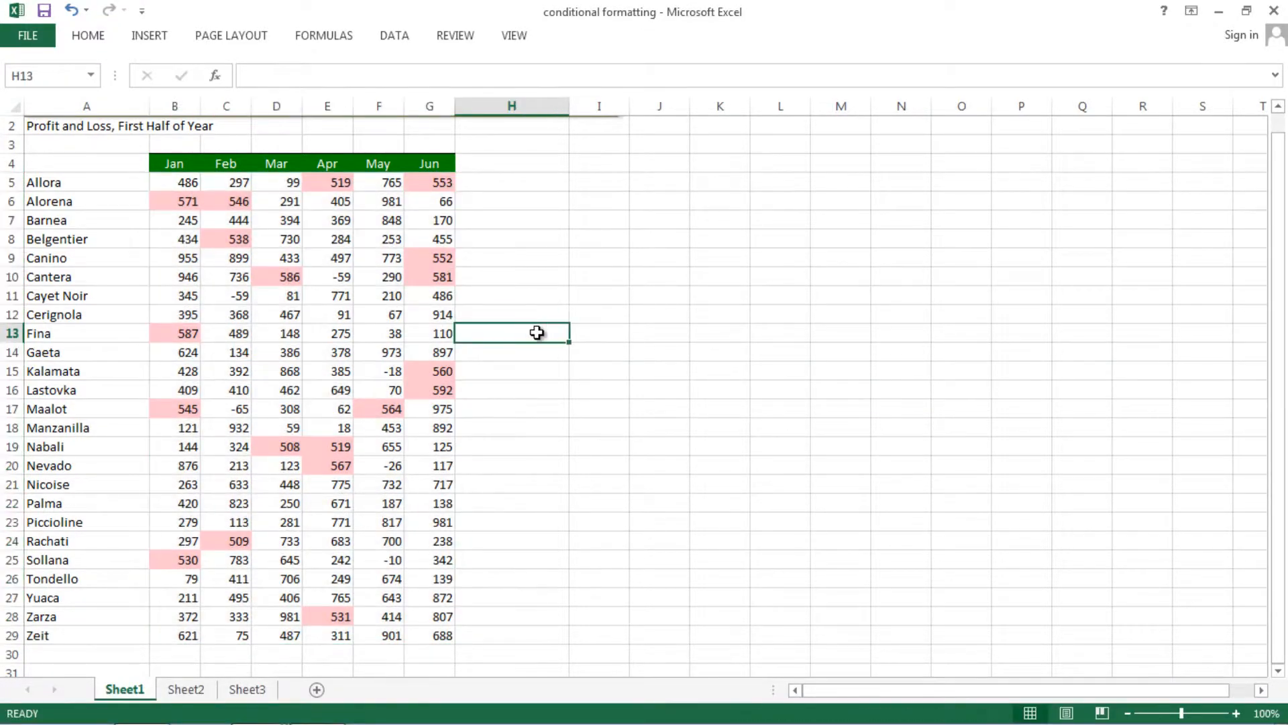
click(509, 298)
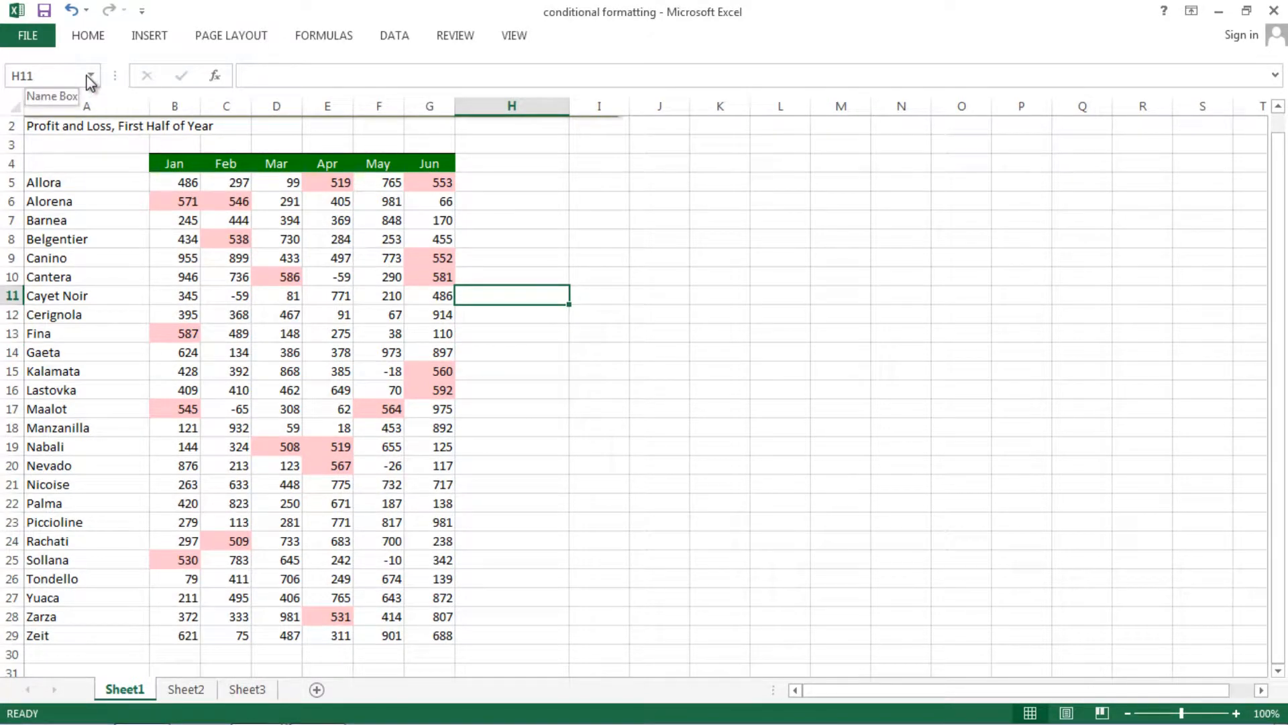
key(ctrl+z)
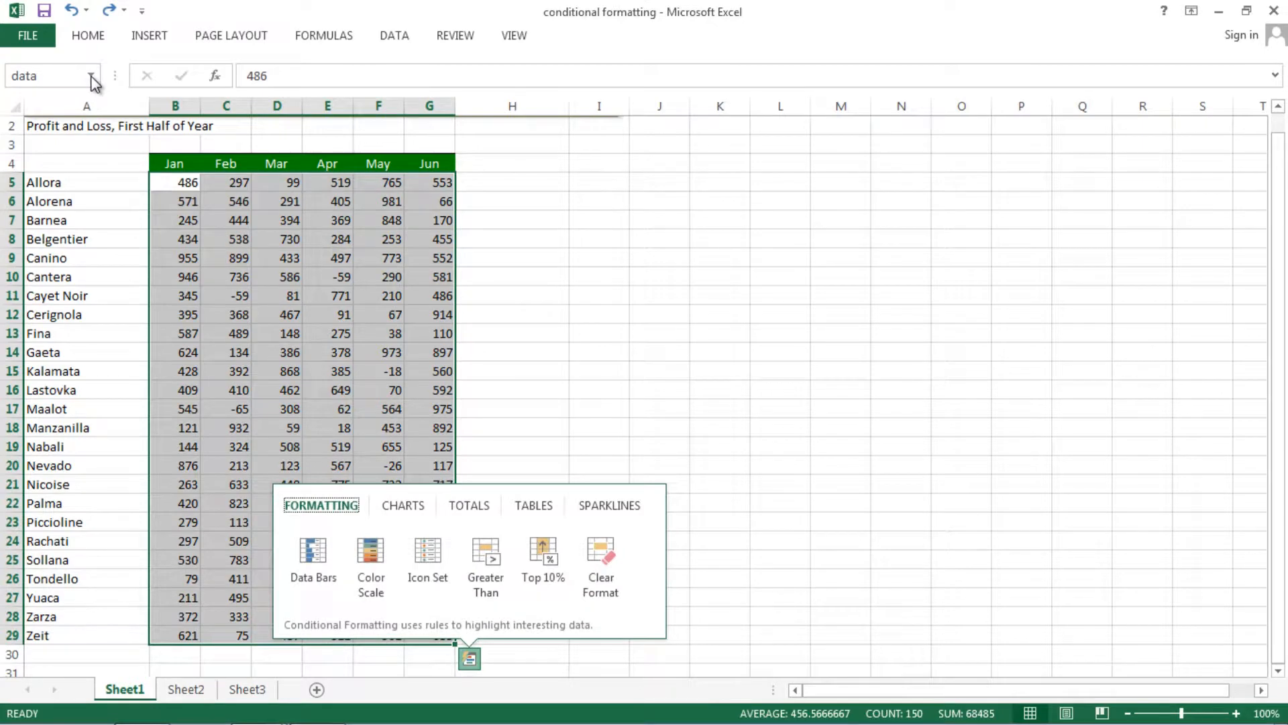
Start a custom color scale rule on the named data range and set its format style to 3-Color Scale.
click(92, 75)
click(78, 98)
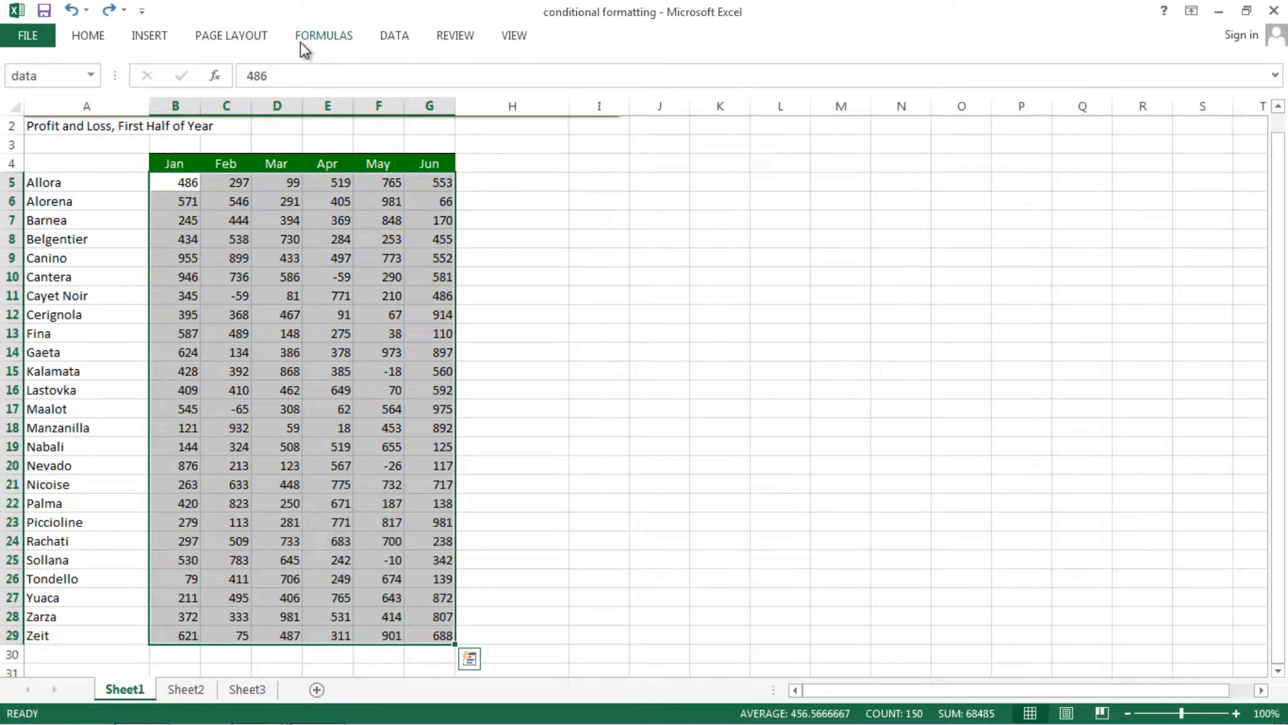
click(98, 40)
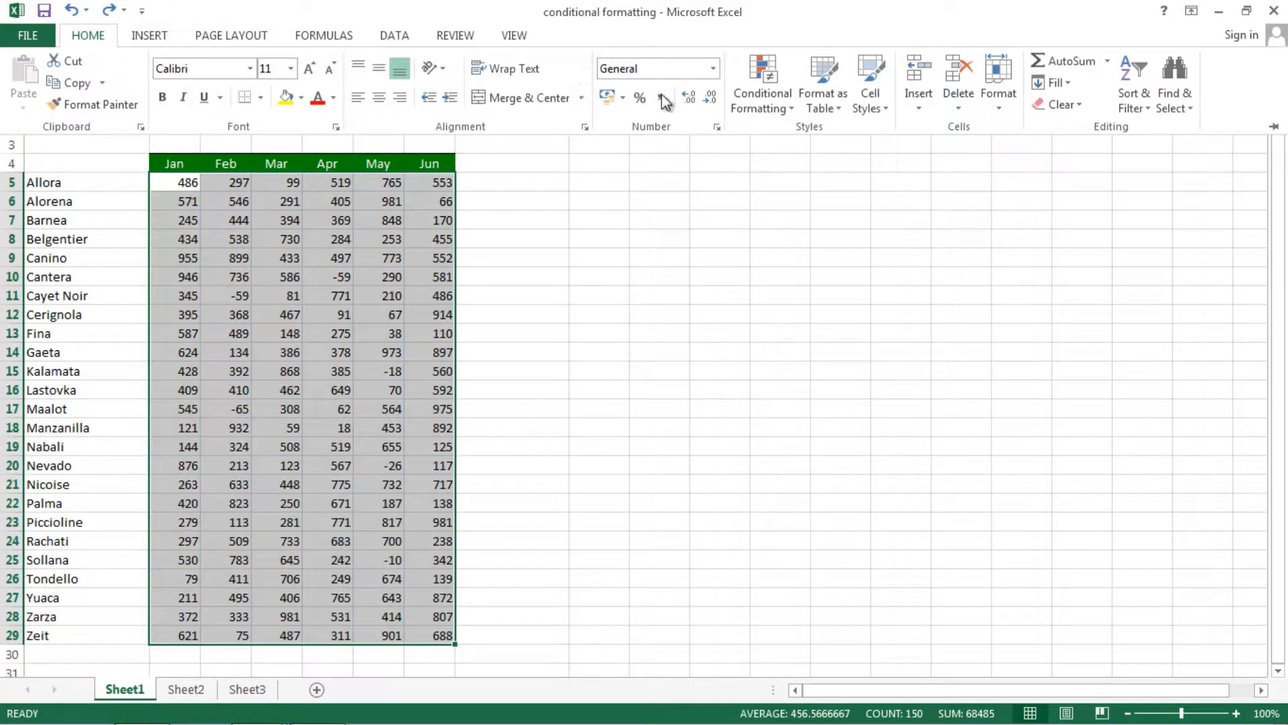
click(796, 113)
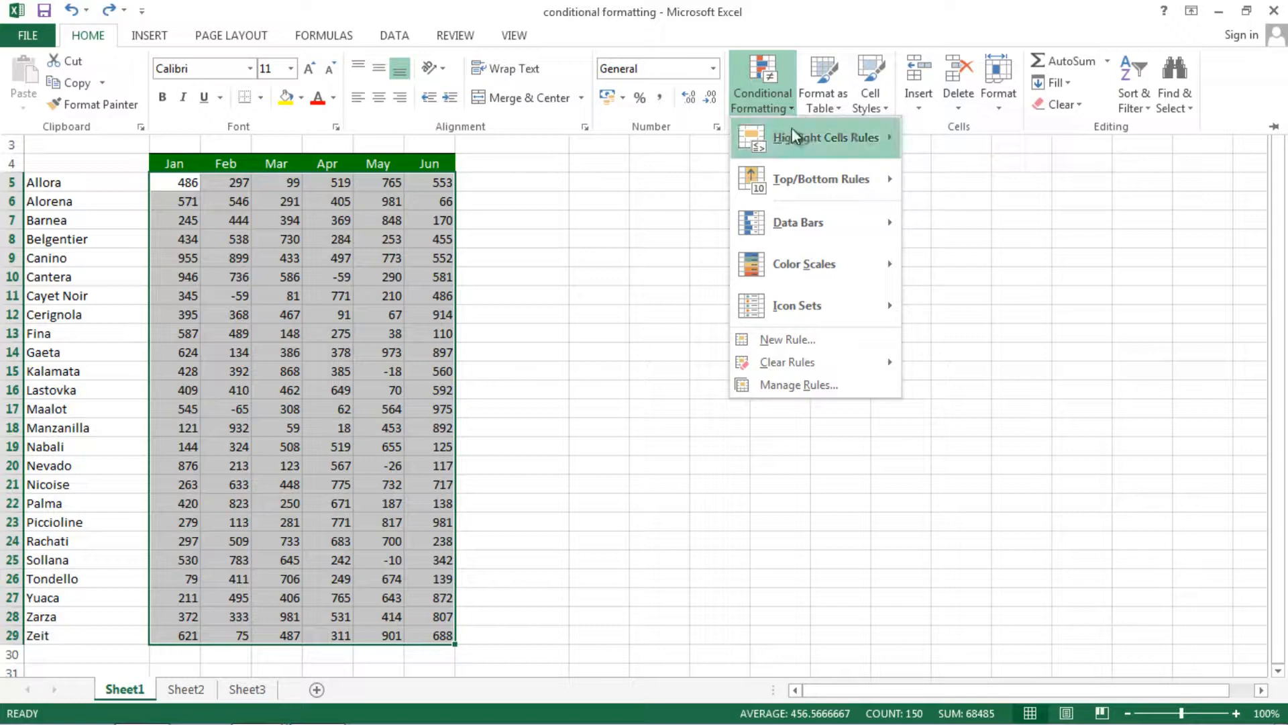
mouse_move(800, 265)
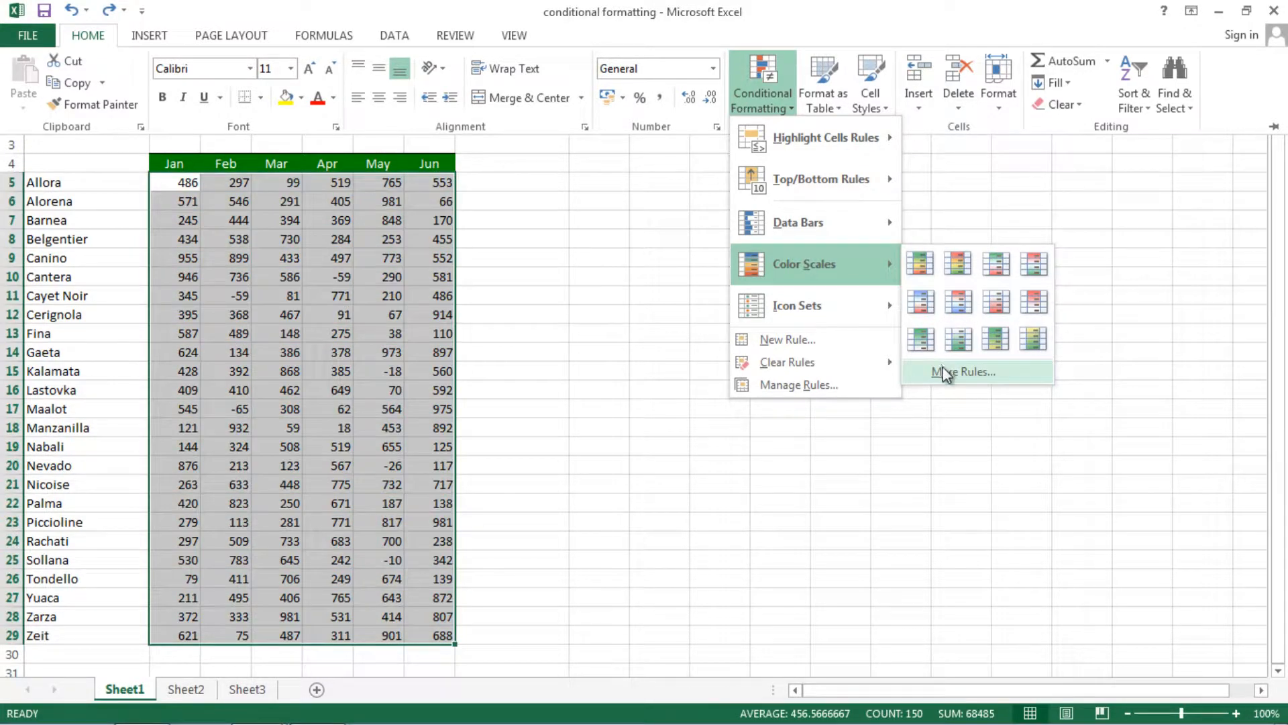
click(943, 371)
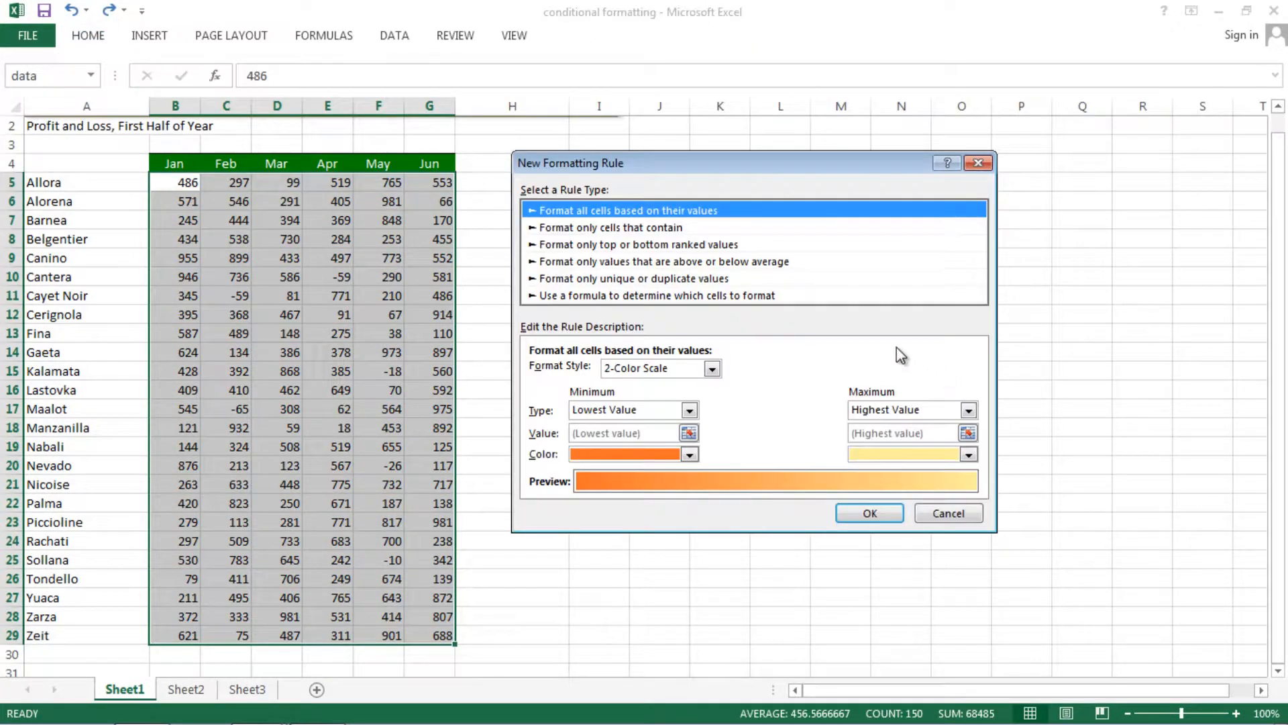
click(635, 227)
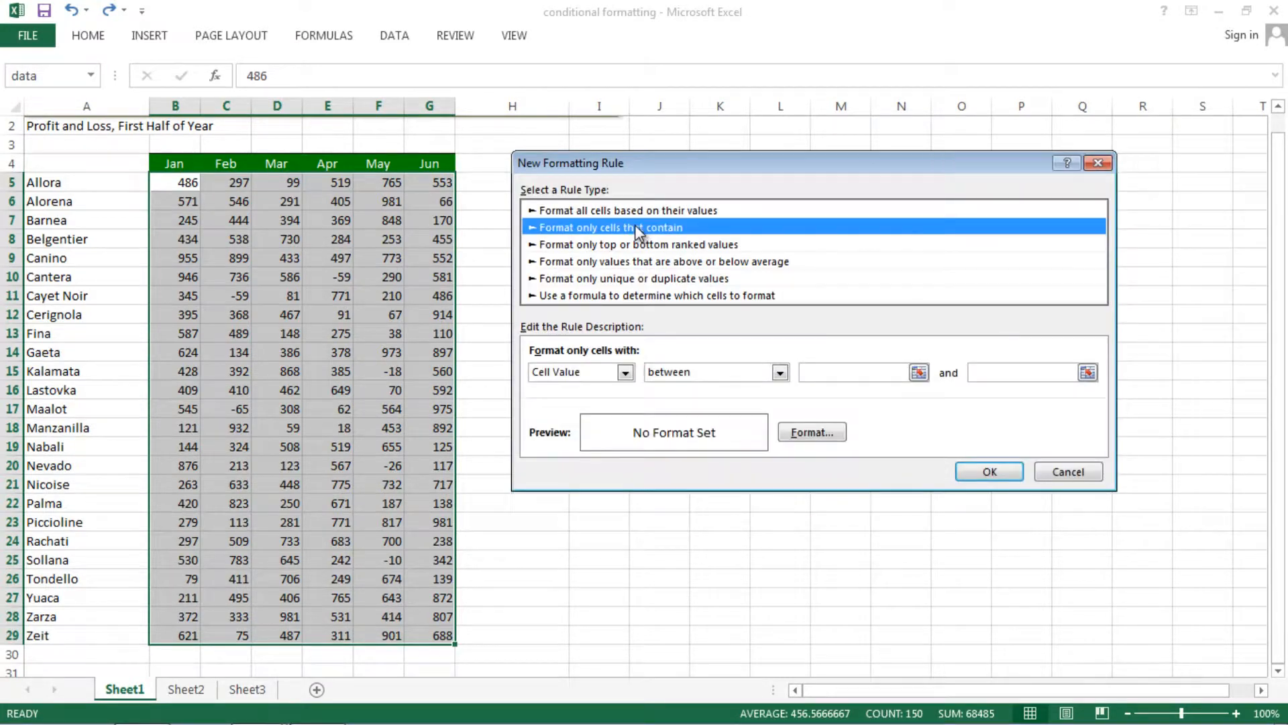
click(593, 211)
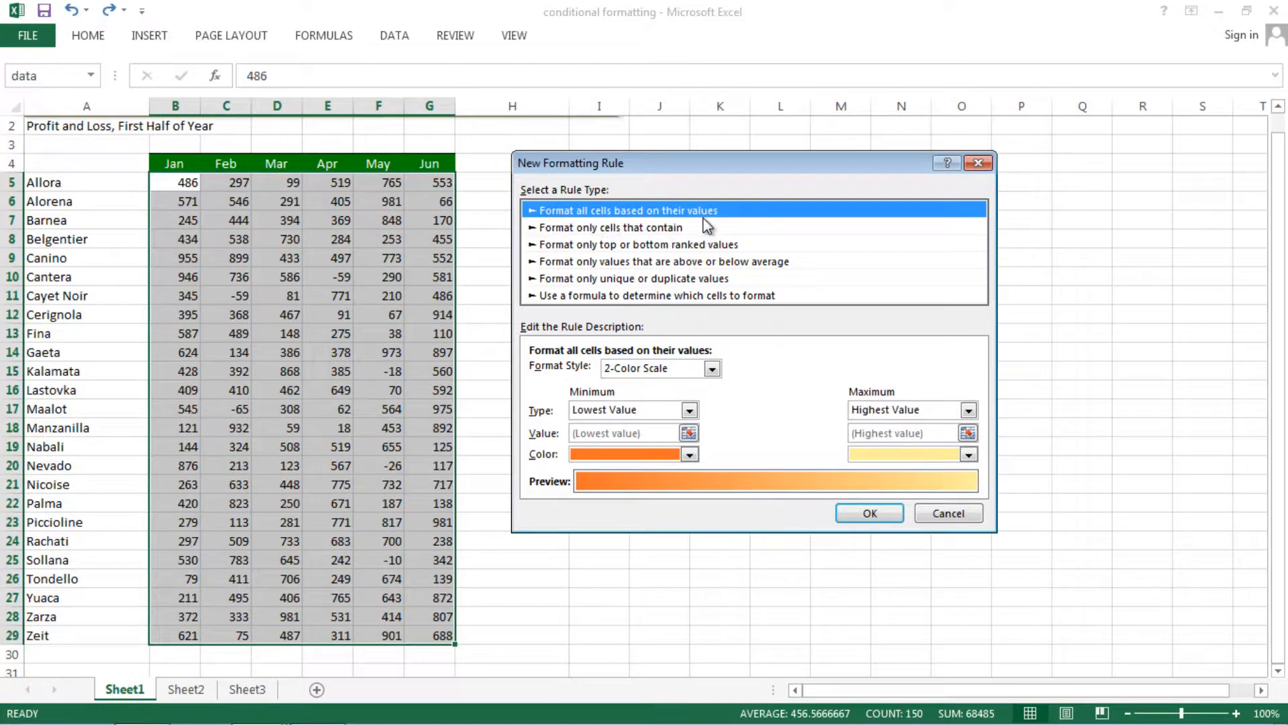
click(712, 369)
click(675, 399)
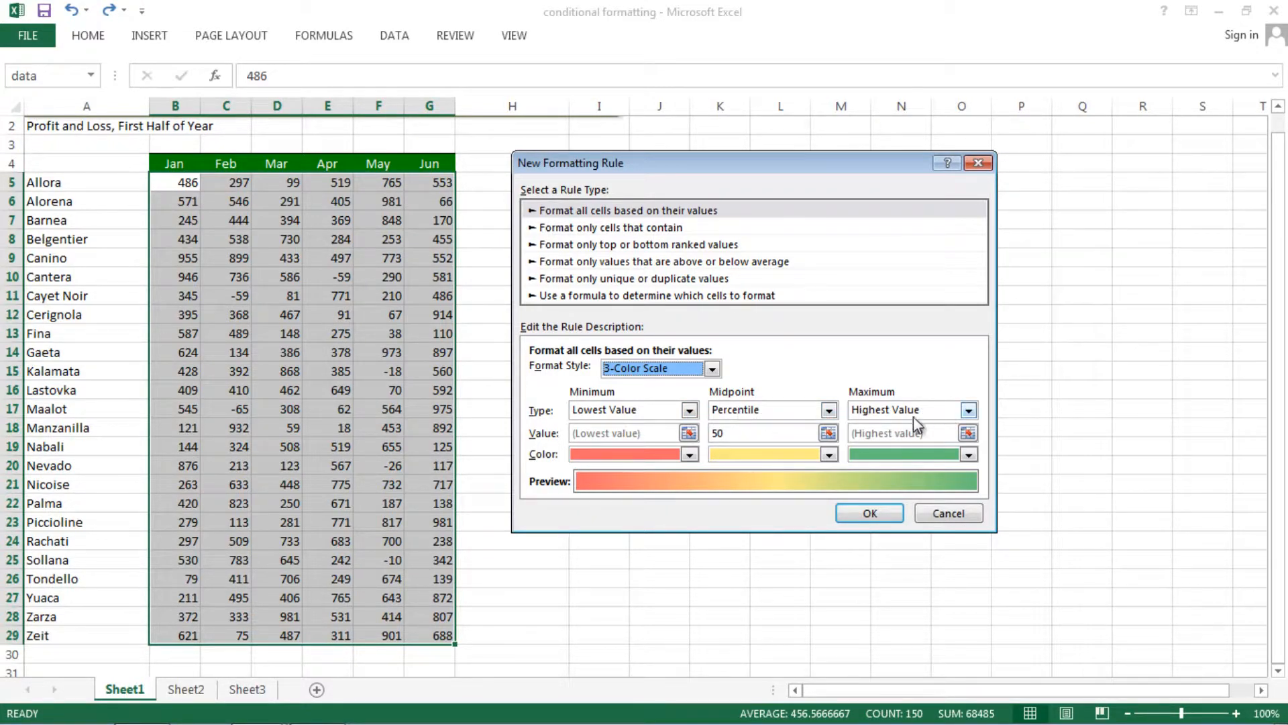
Set the color scale's minimum color to light blue and maximum color to dark teal, and apply the rule.
click(689, 455)
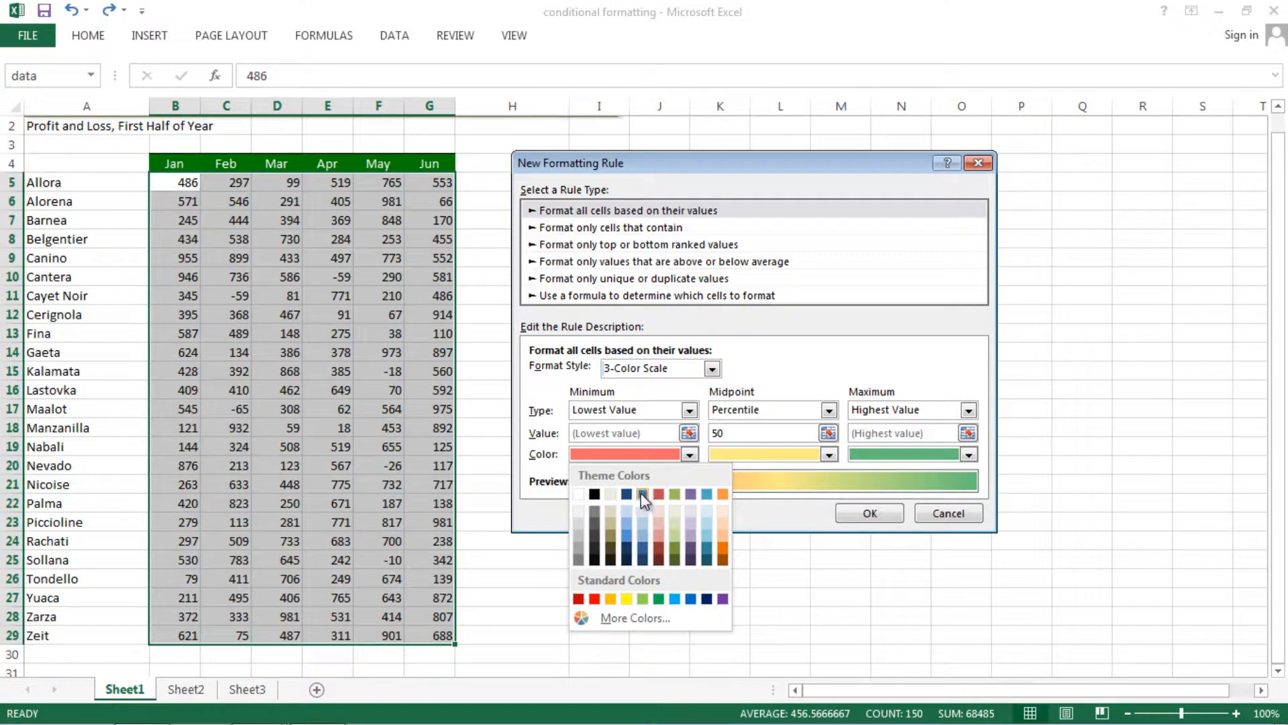
click(629, 512)
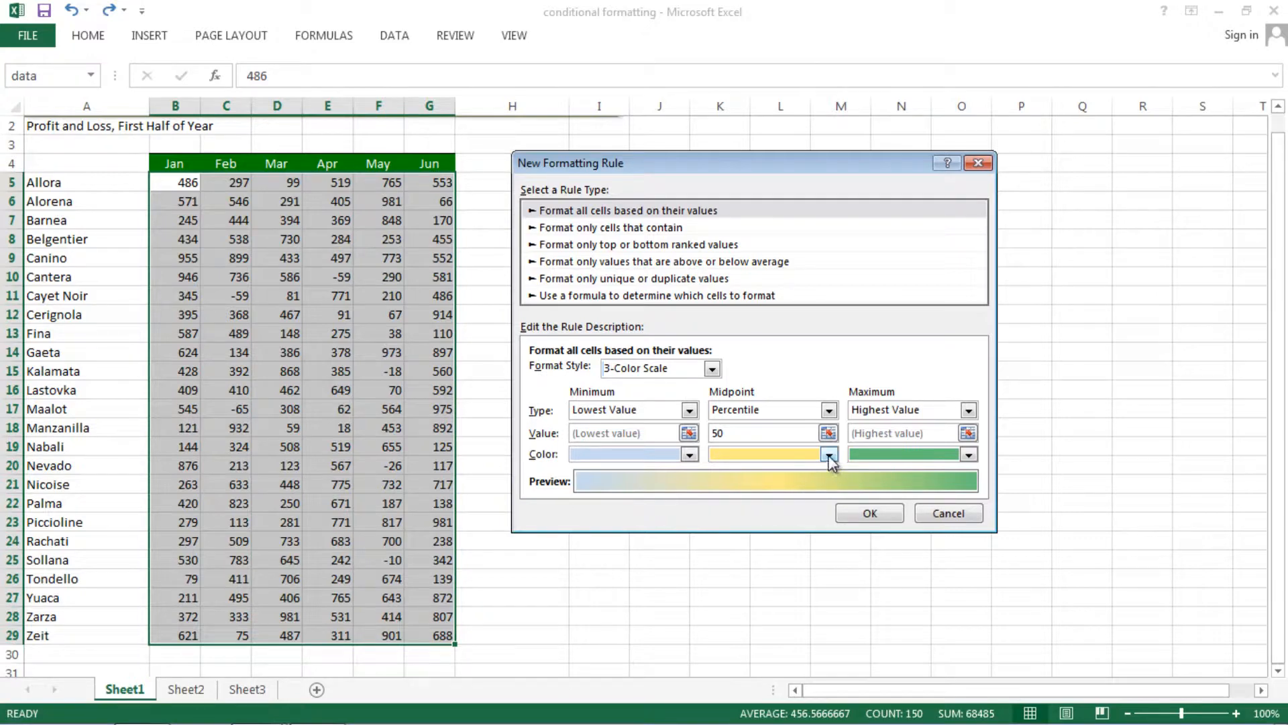
click(969, 455)
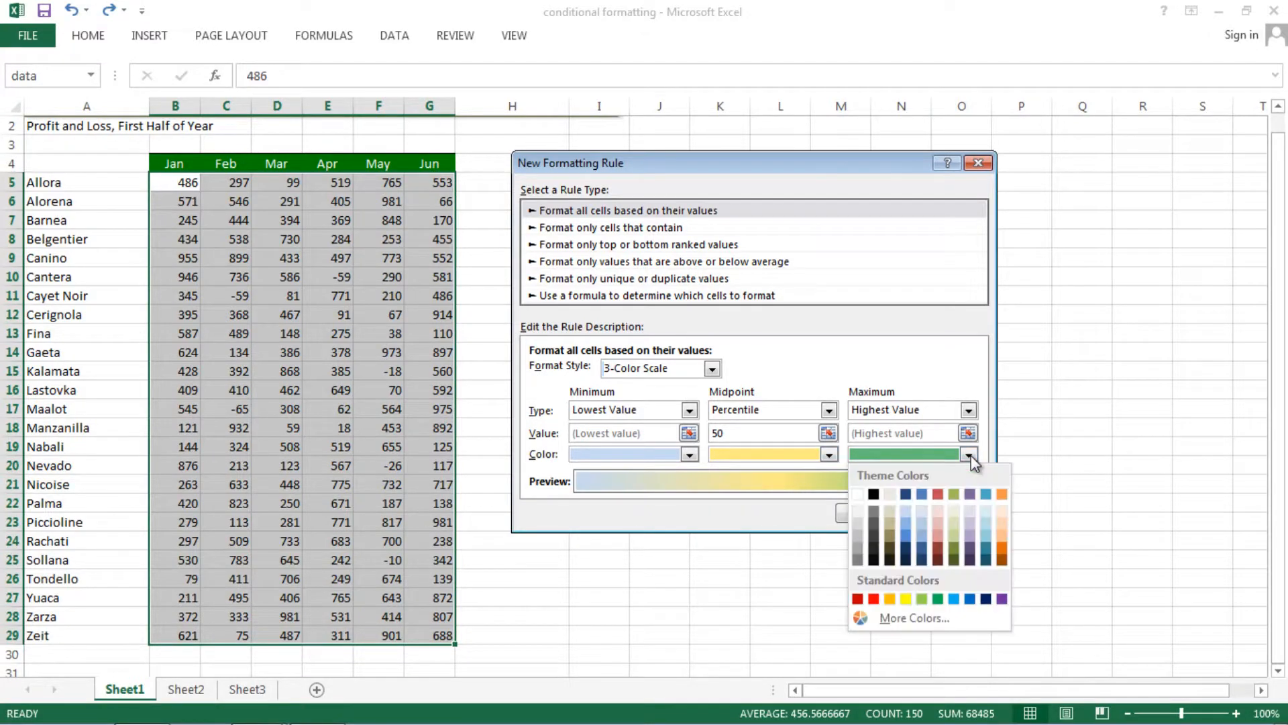
click(984, 550)
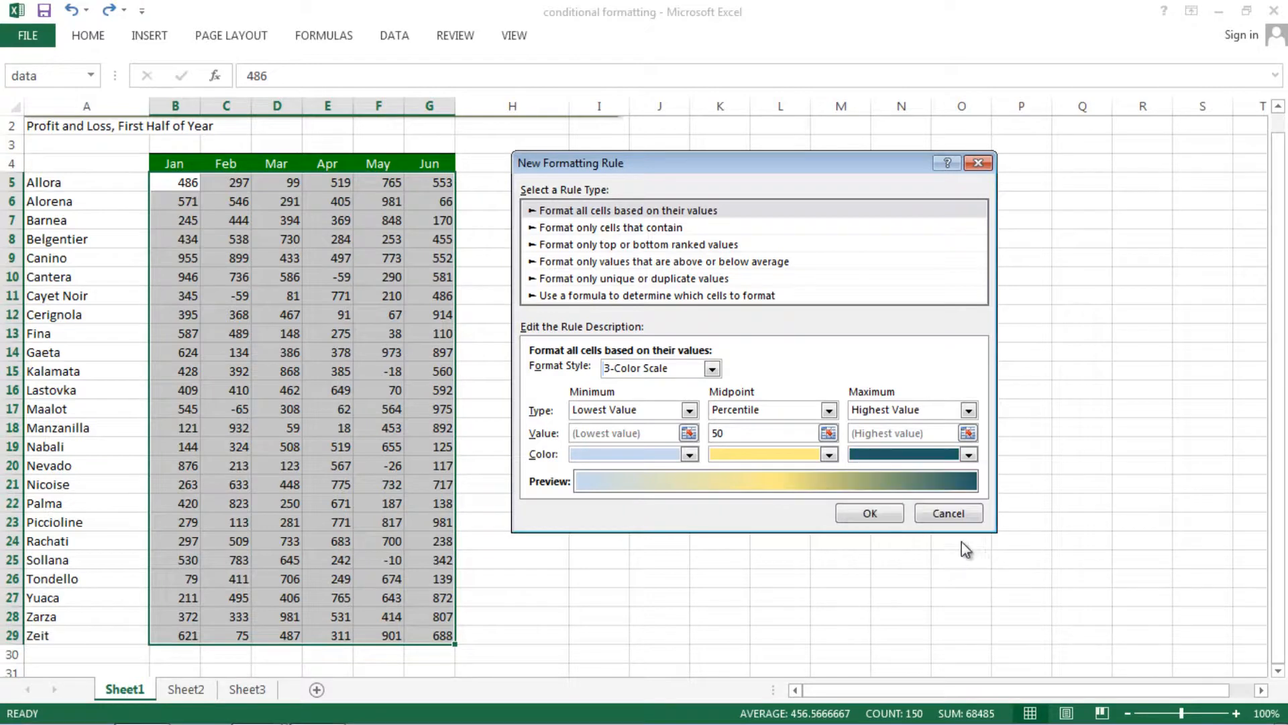
click(871, 514)
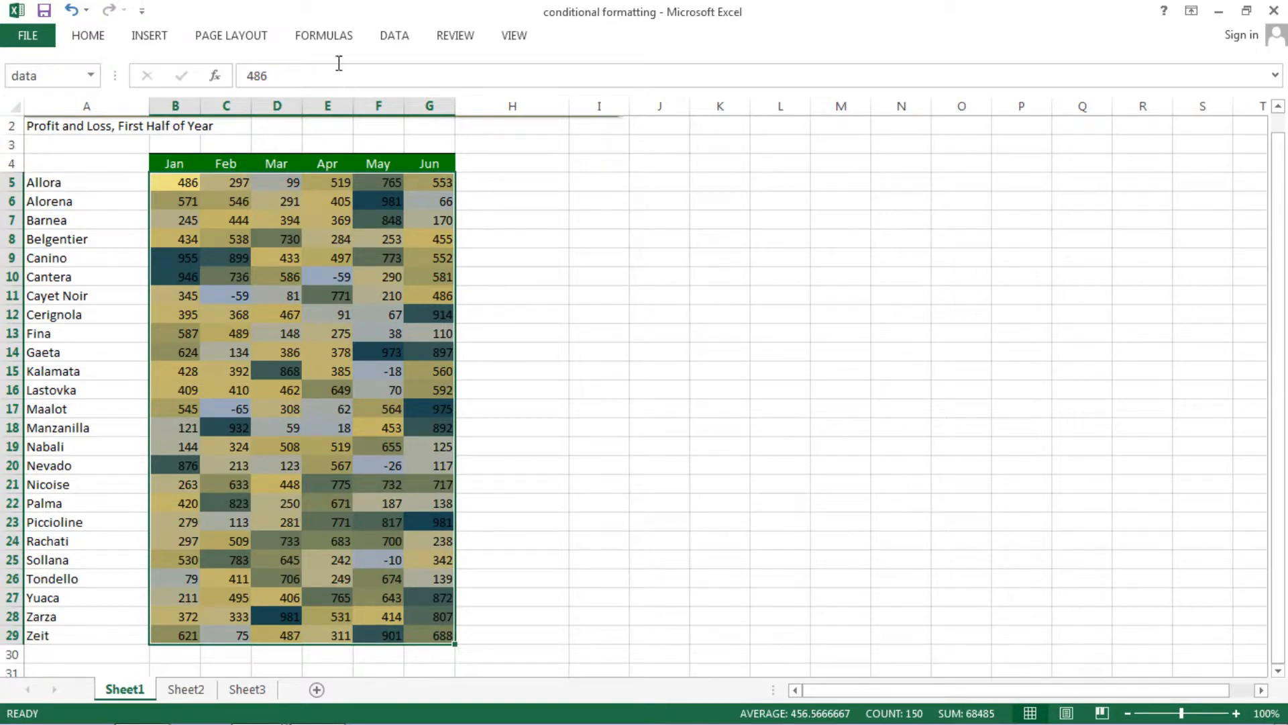
Start another custom formatting rule on the data range with the type Format only unique or duplicate values.
click(82, 38)
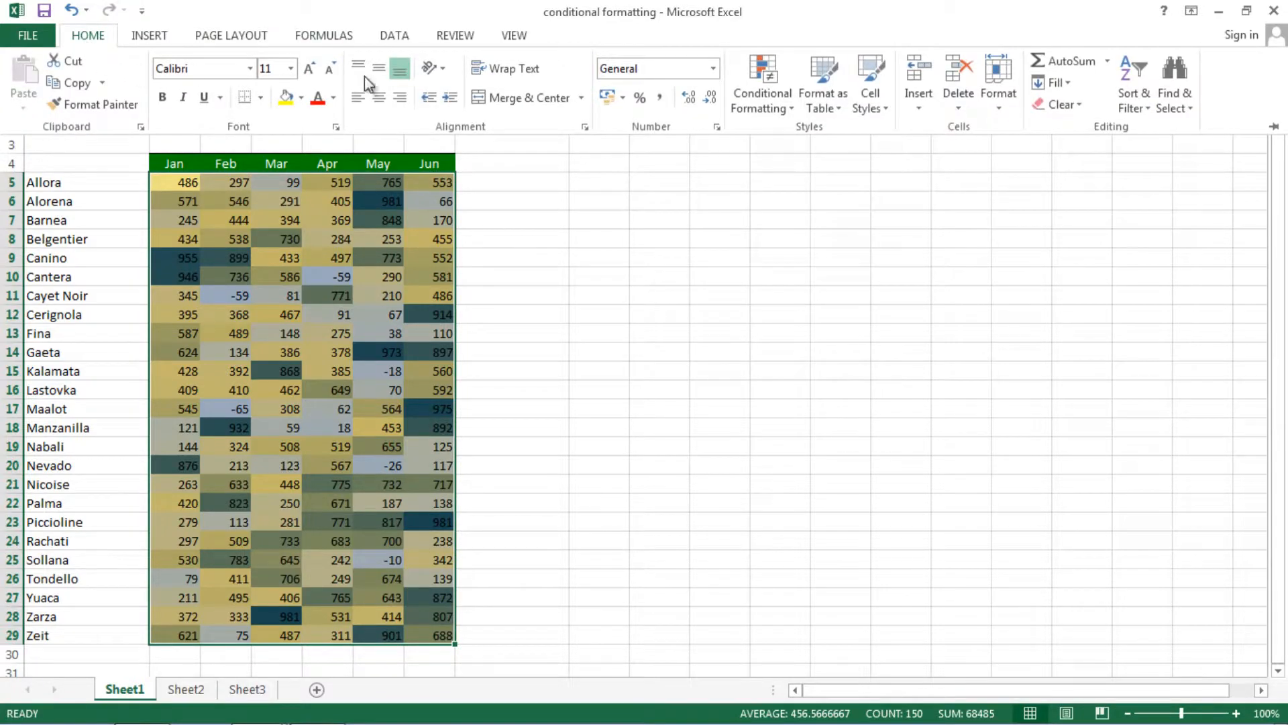
click(787, 110)
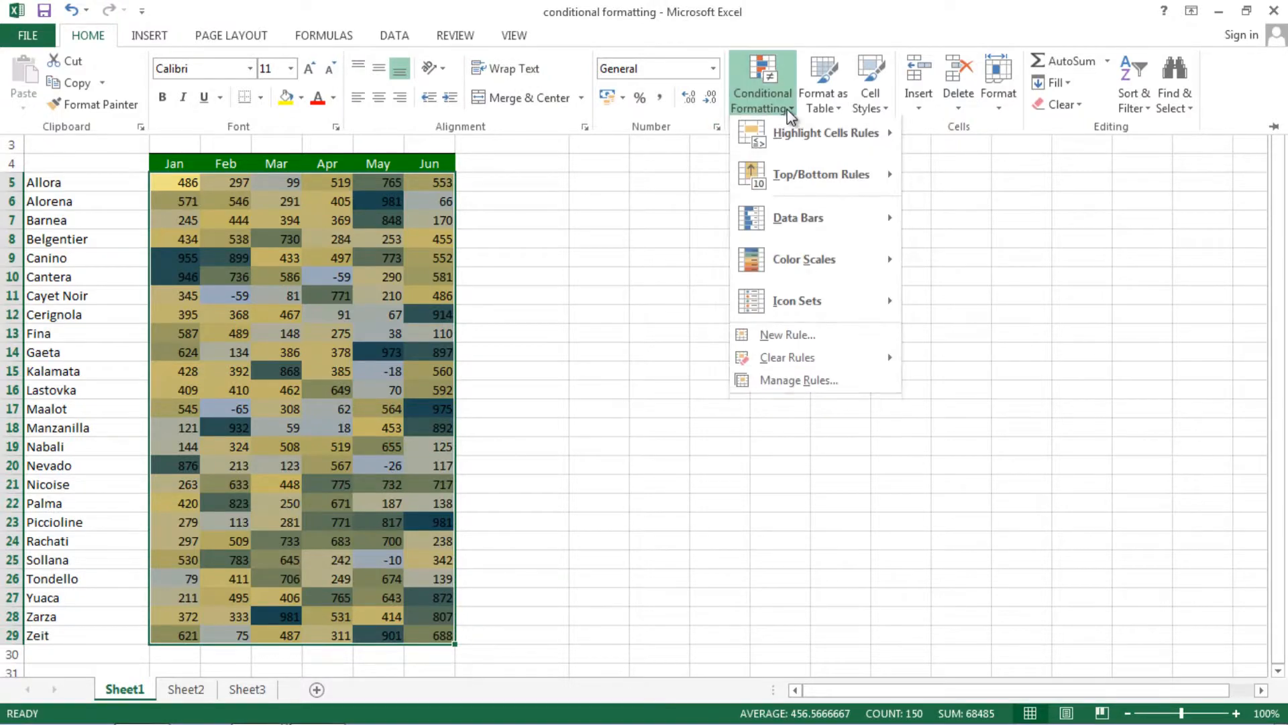
mouse_move(854, 265)
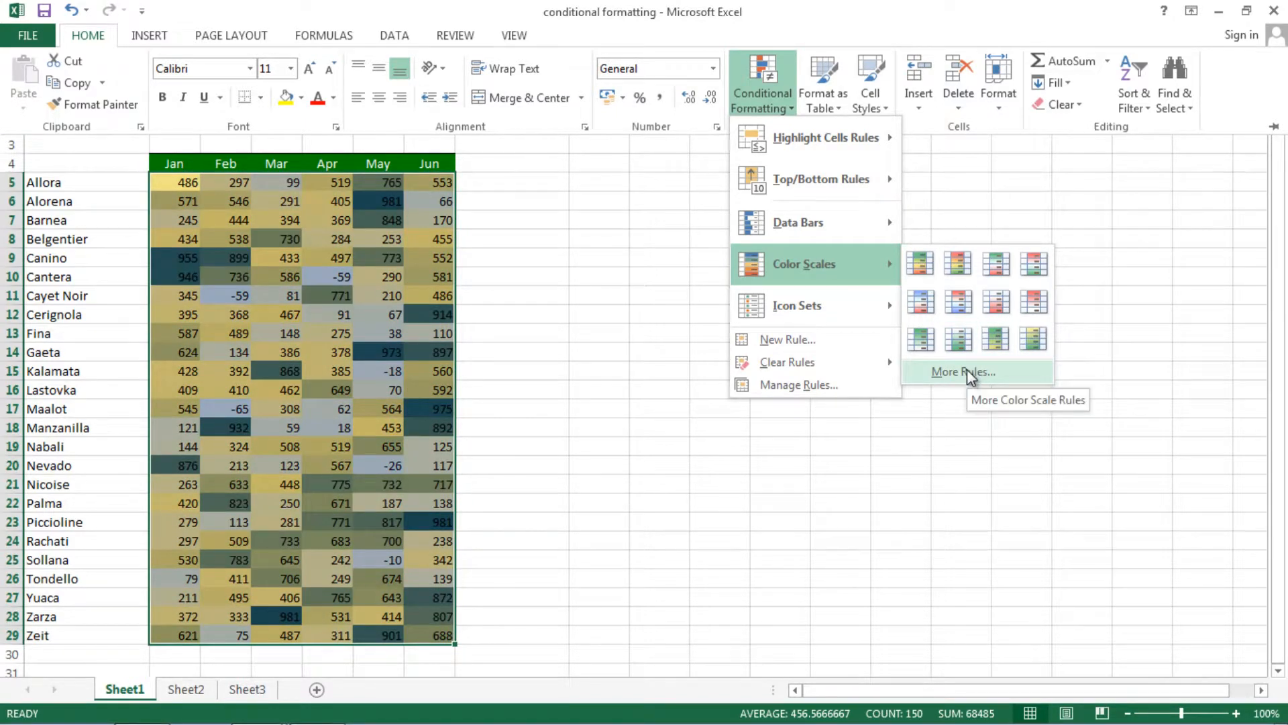
mouse_move(858, 219)
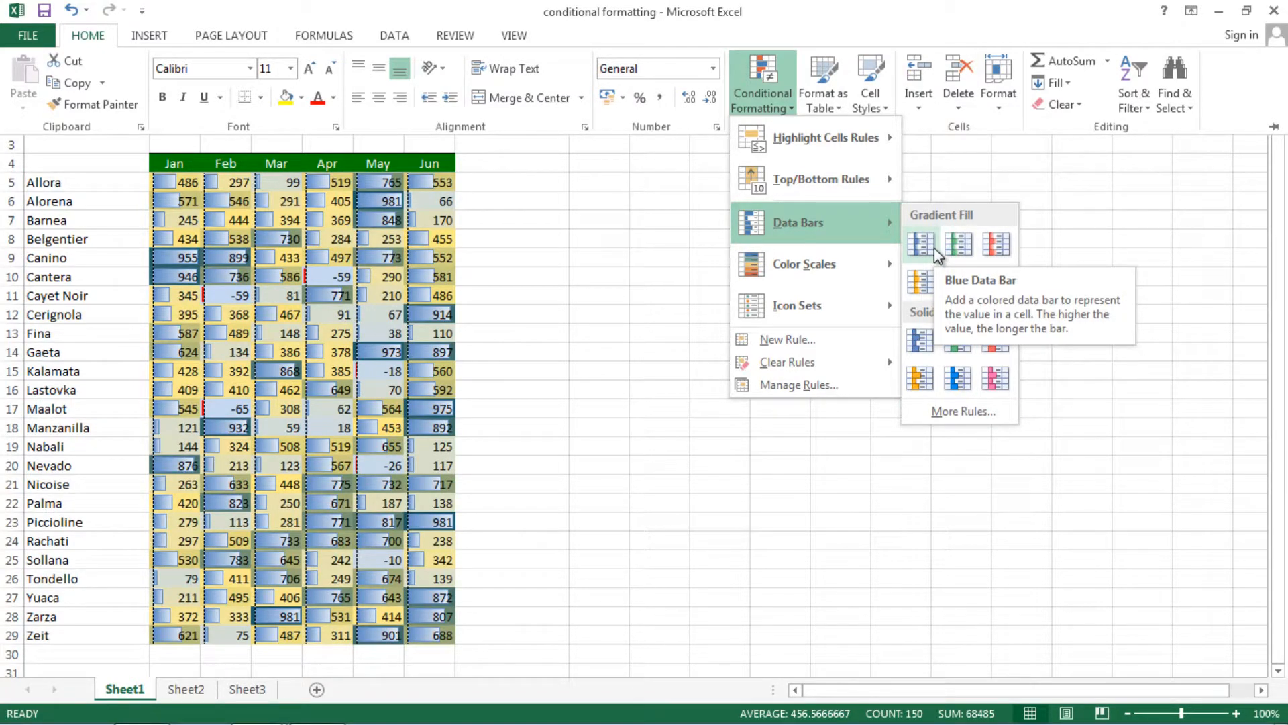
click(944, 413)
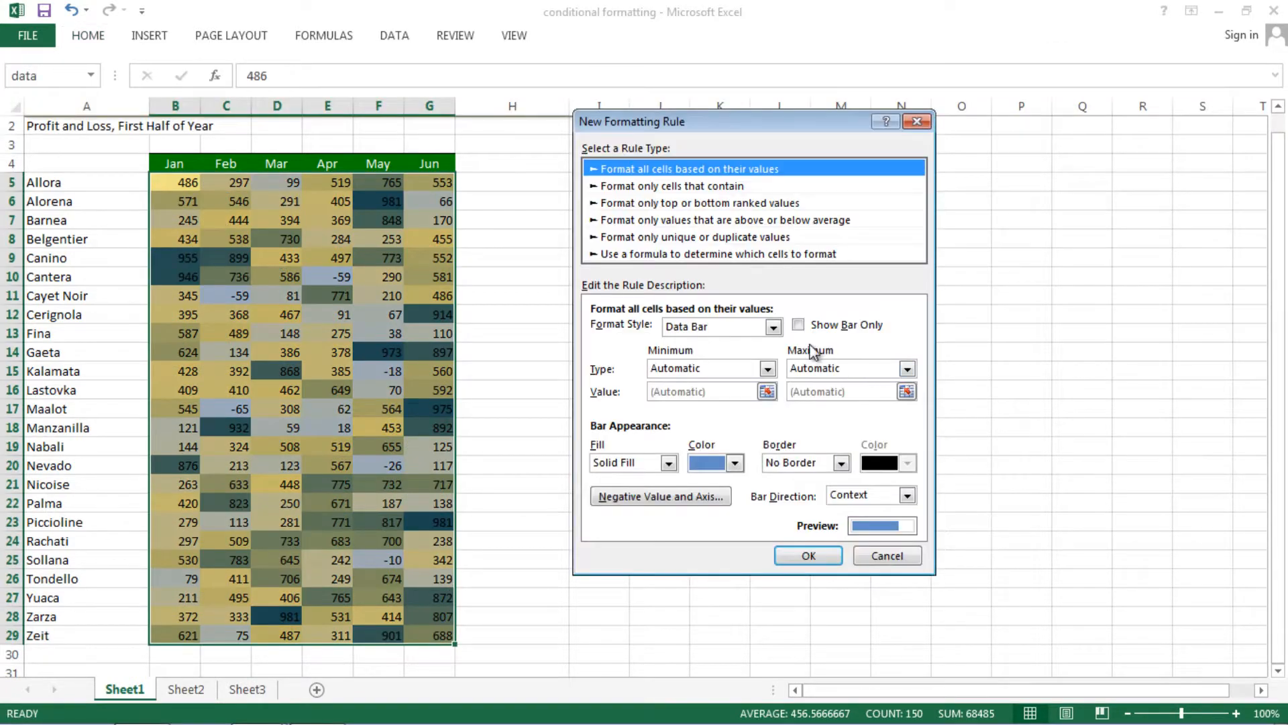
click(671, 187)
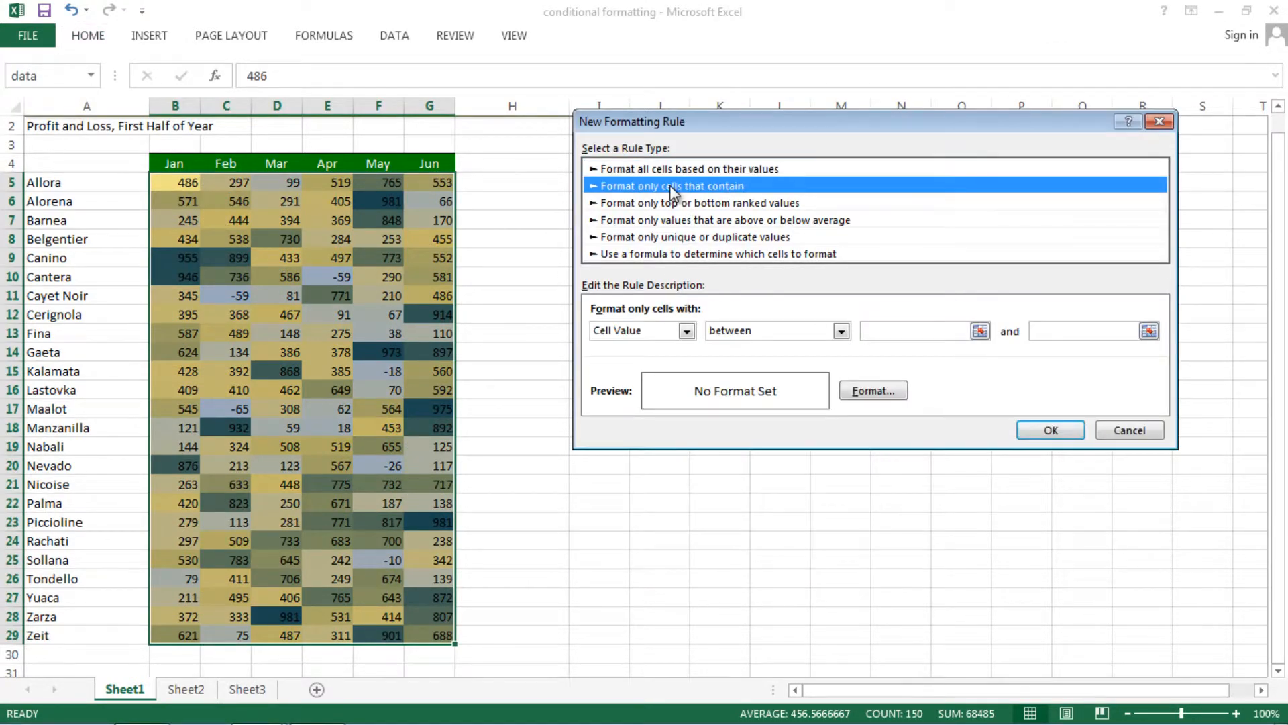
click(681, 202)
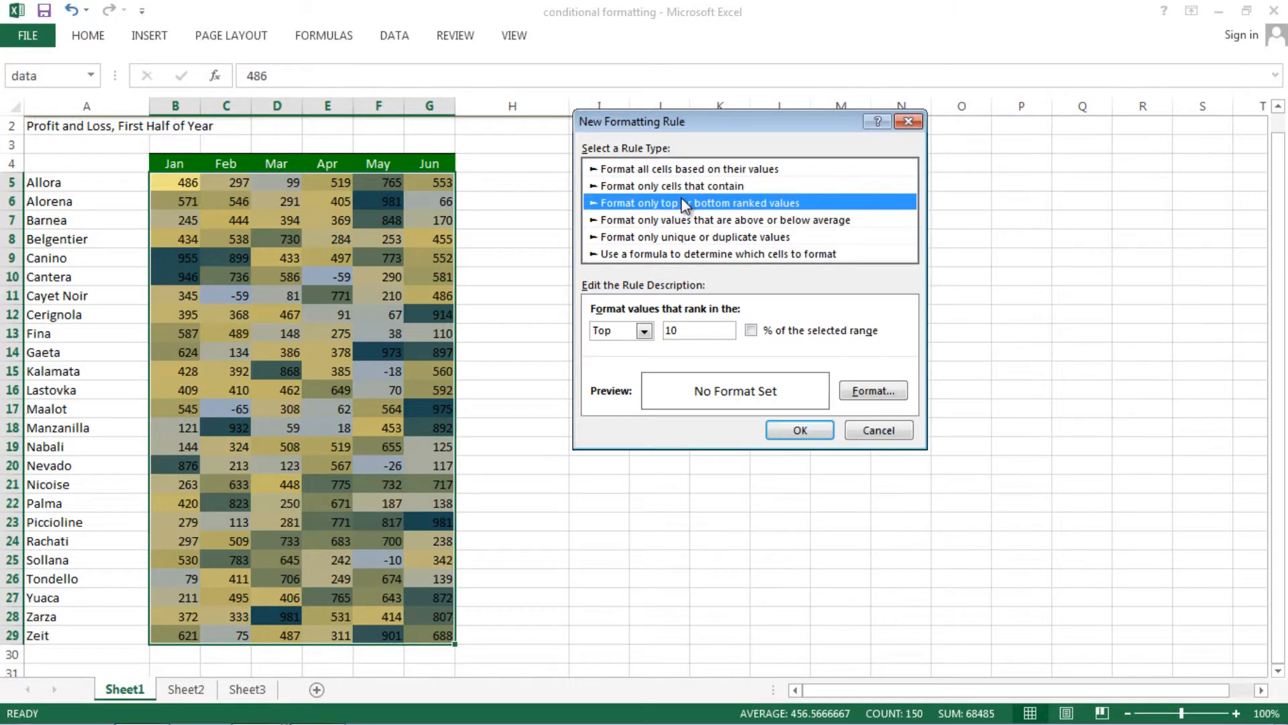
click(674, 220)
click(671, 236)
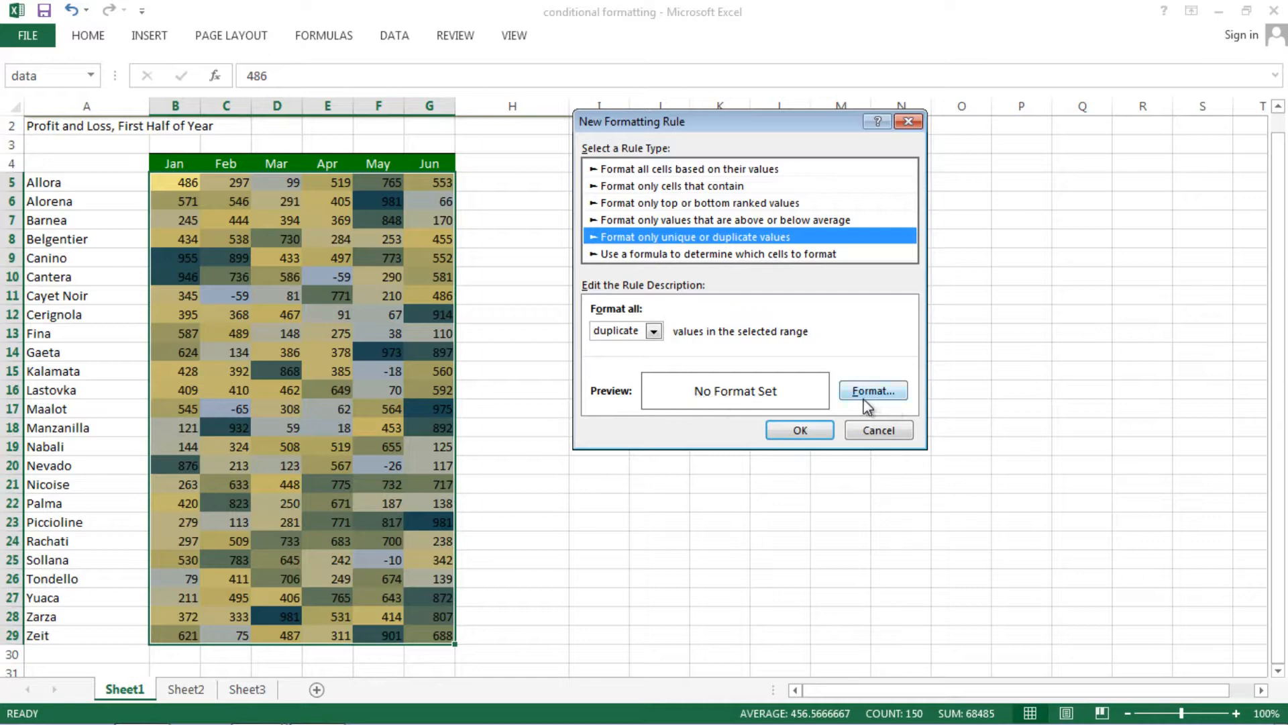
click(659, 220)
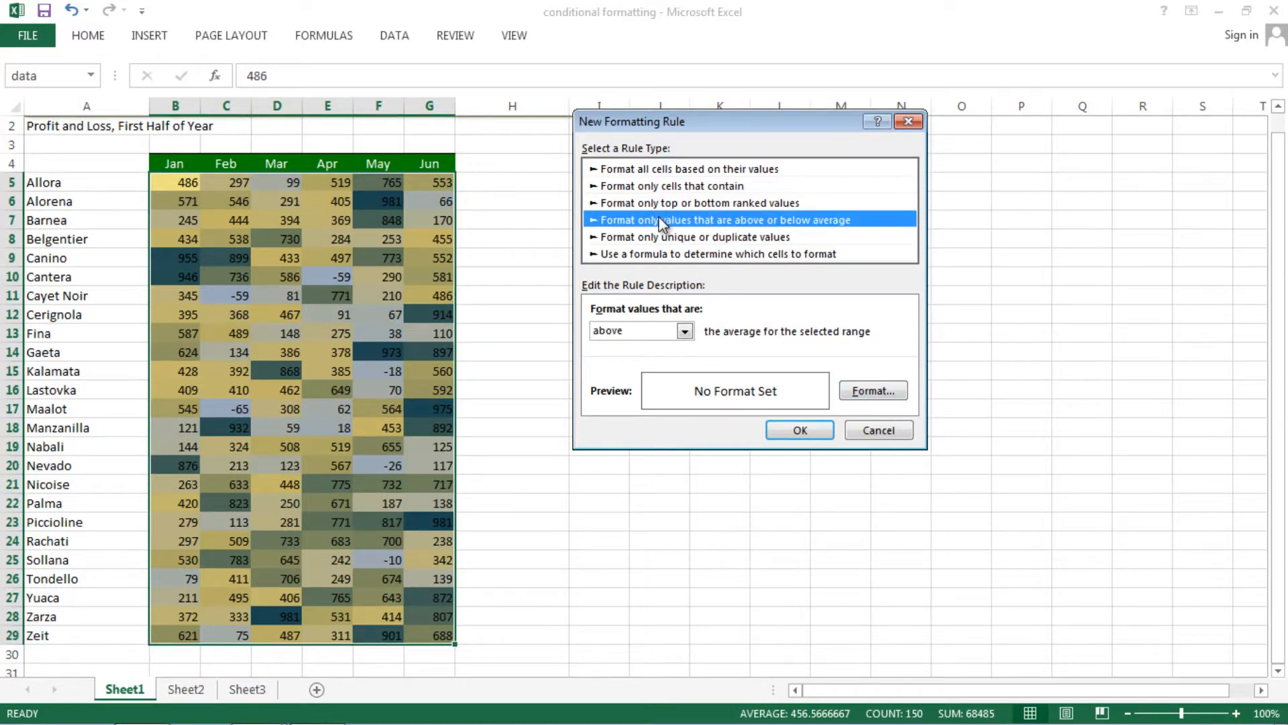
click(653, 236)
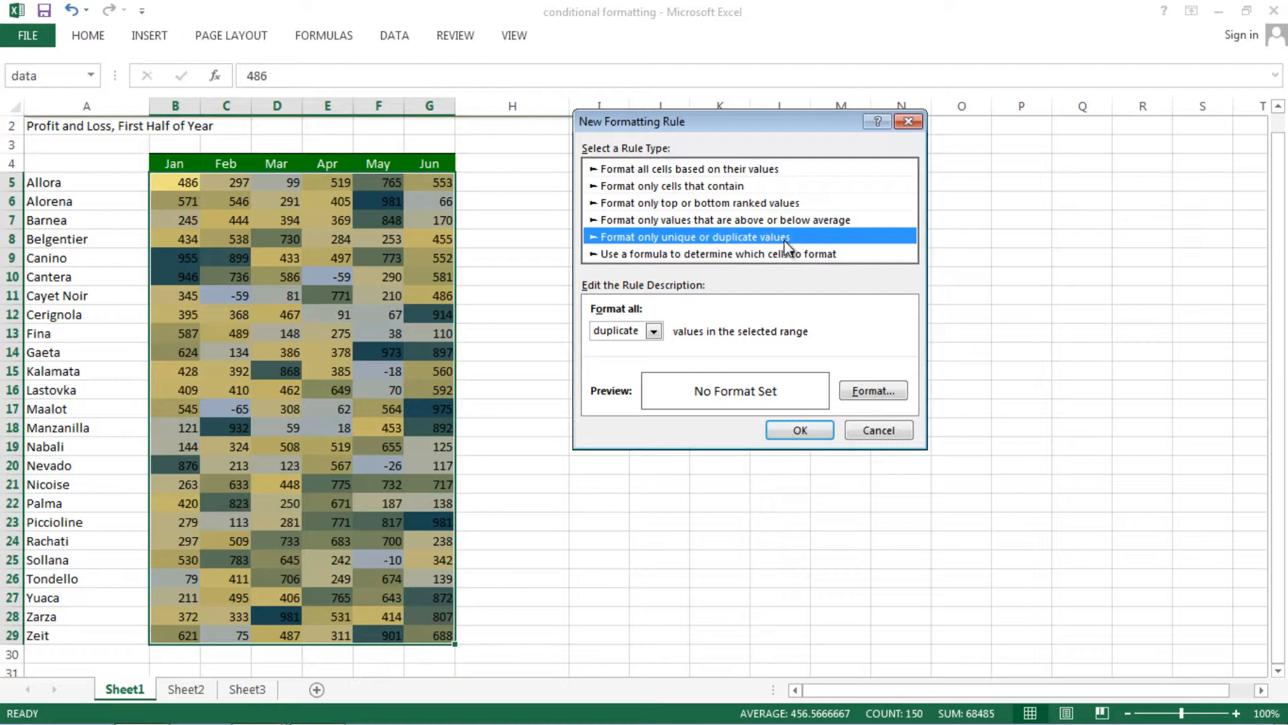
Give the duplicate values rule a red fill and apply it to the data range.
click(865, 391)
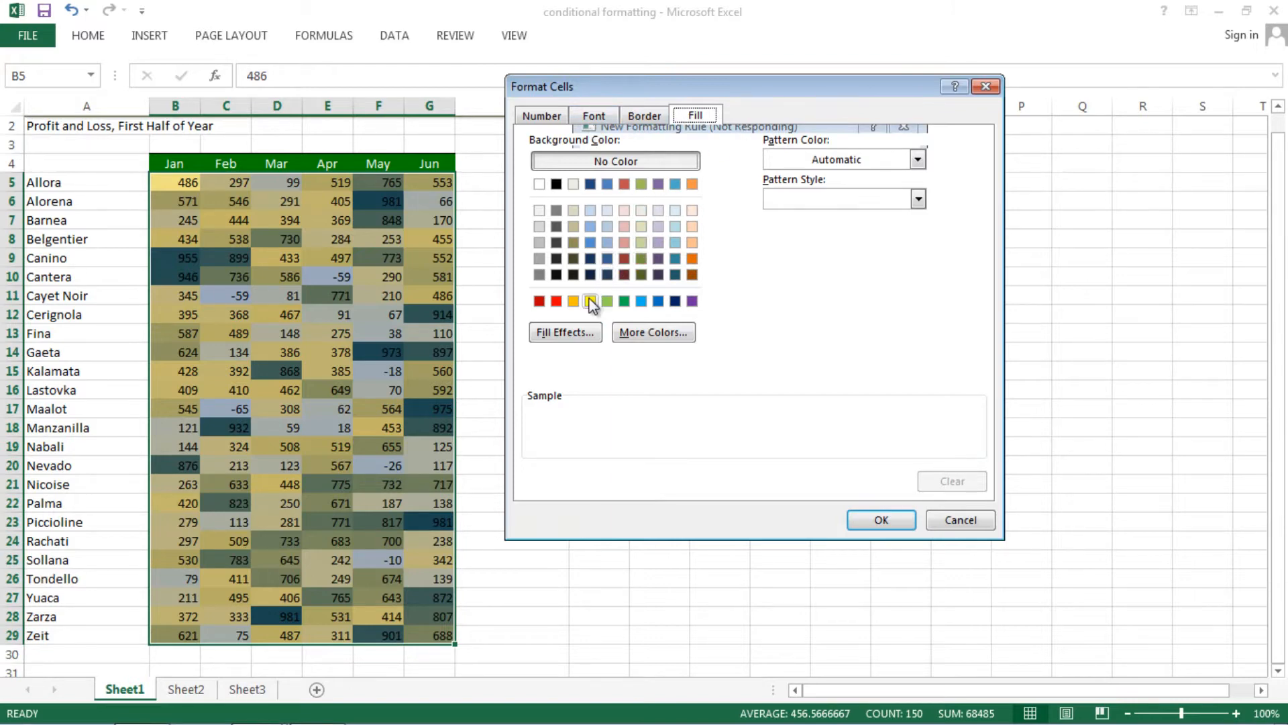
click(556, 302)
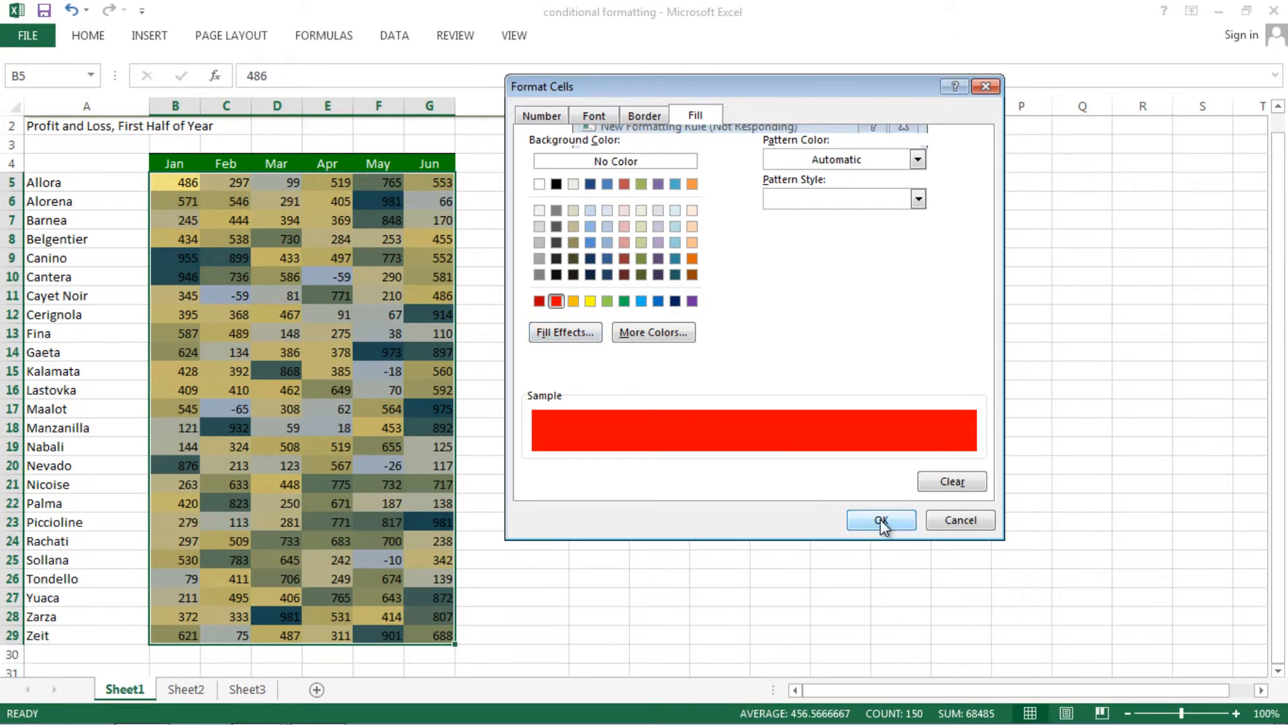
click(880, 521)
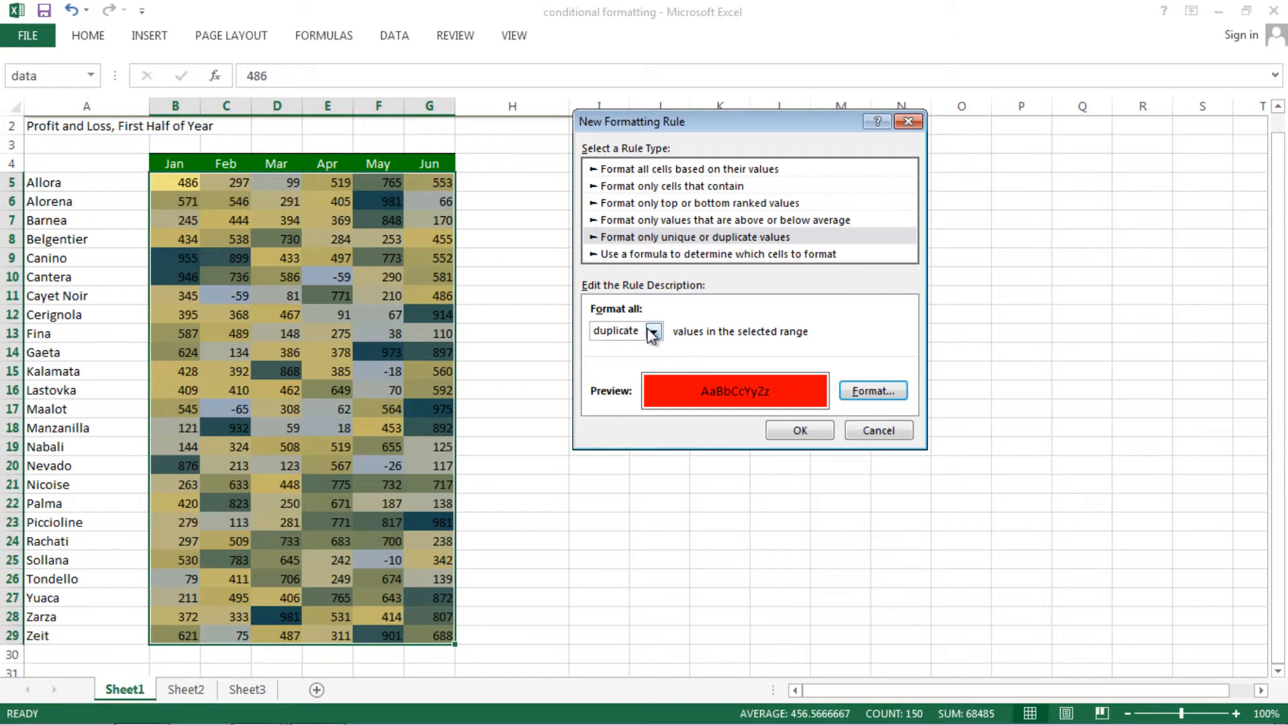
click(799, 429)
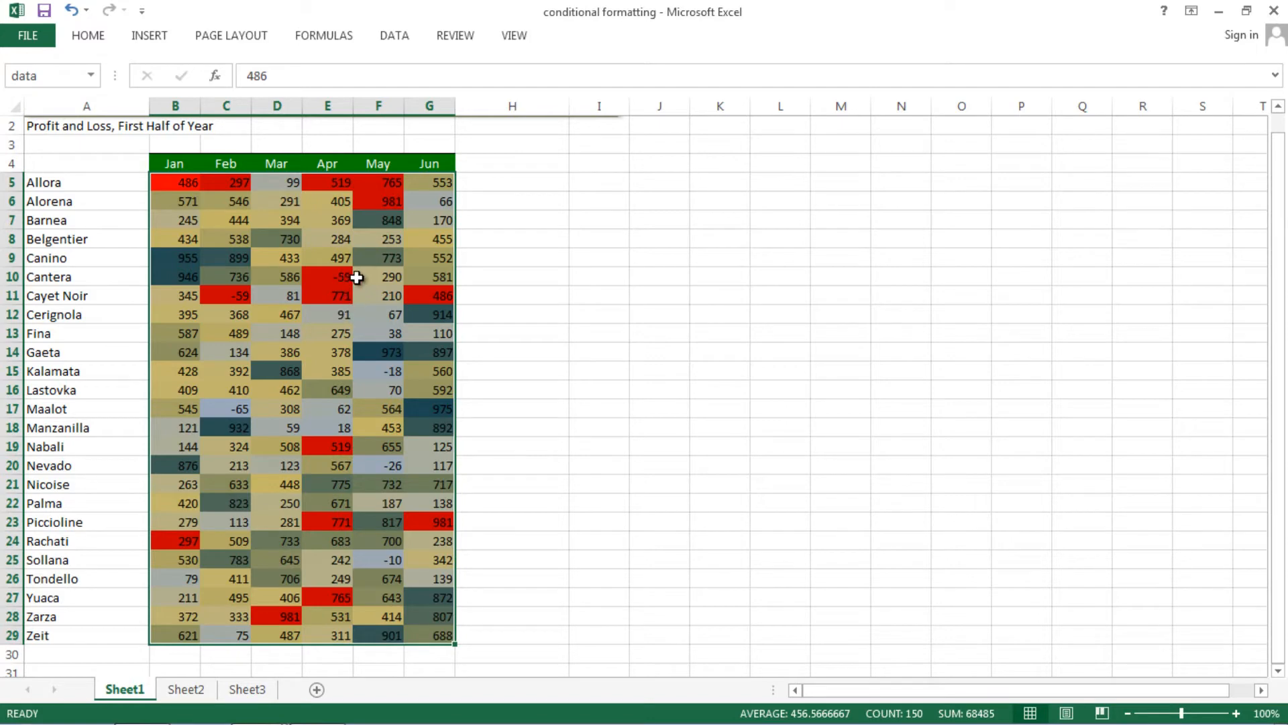
Check the highlighted duplicates in cells E10, C11, E11, E23 and B5.
click(339, 276)
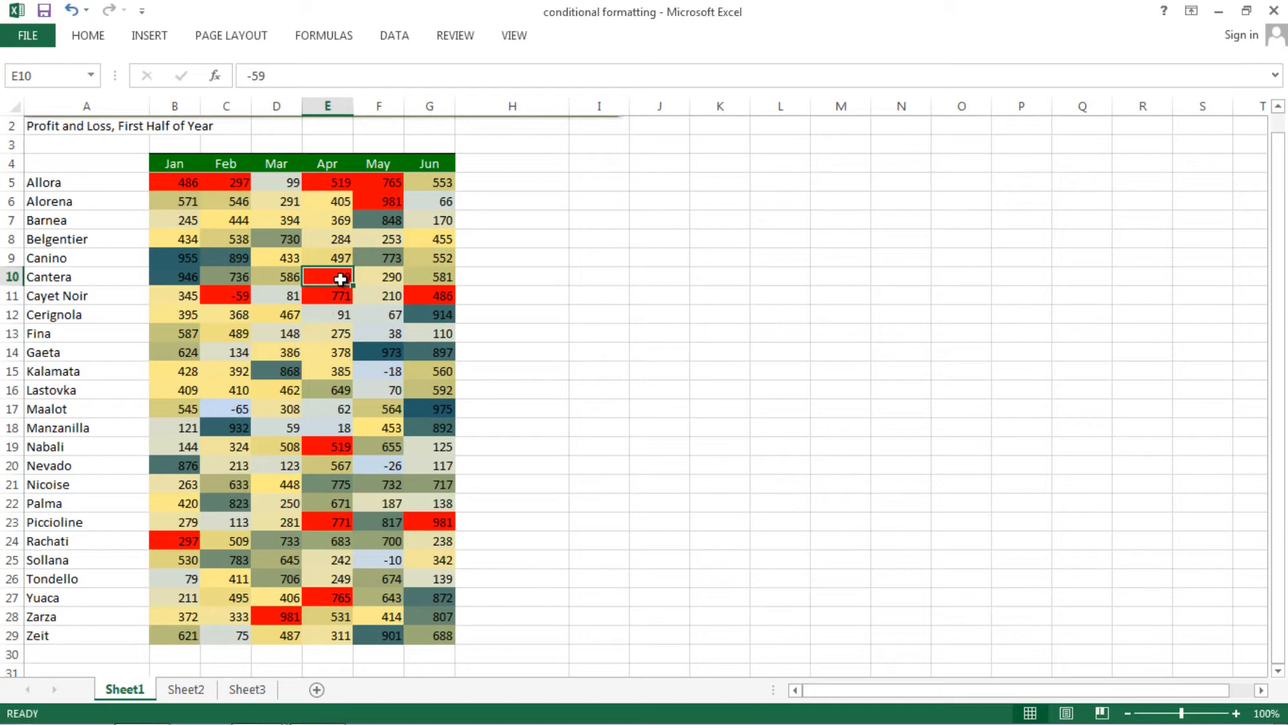
click(240, 296)
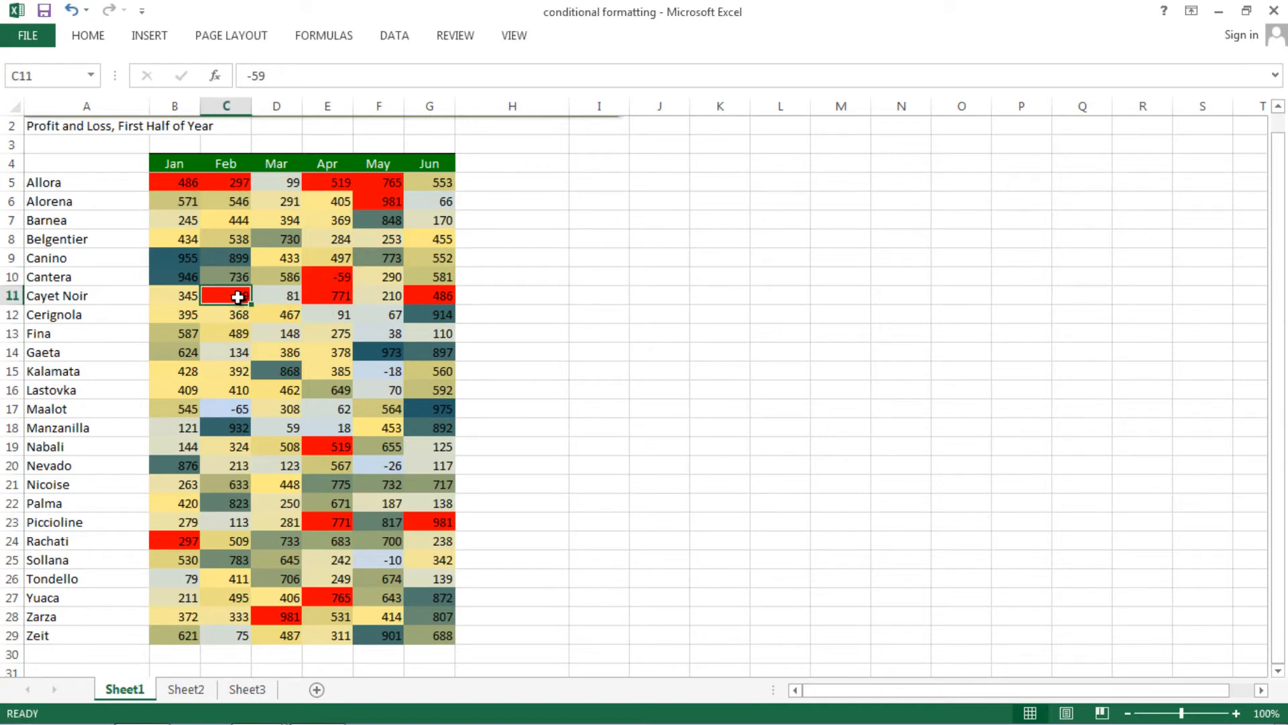
click(337, 295)
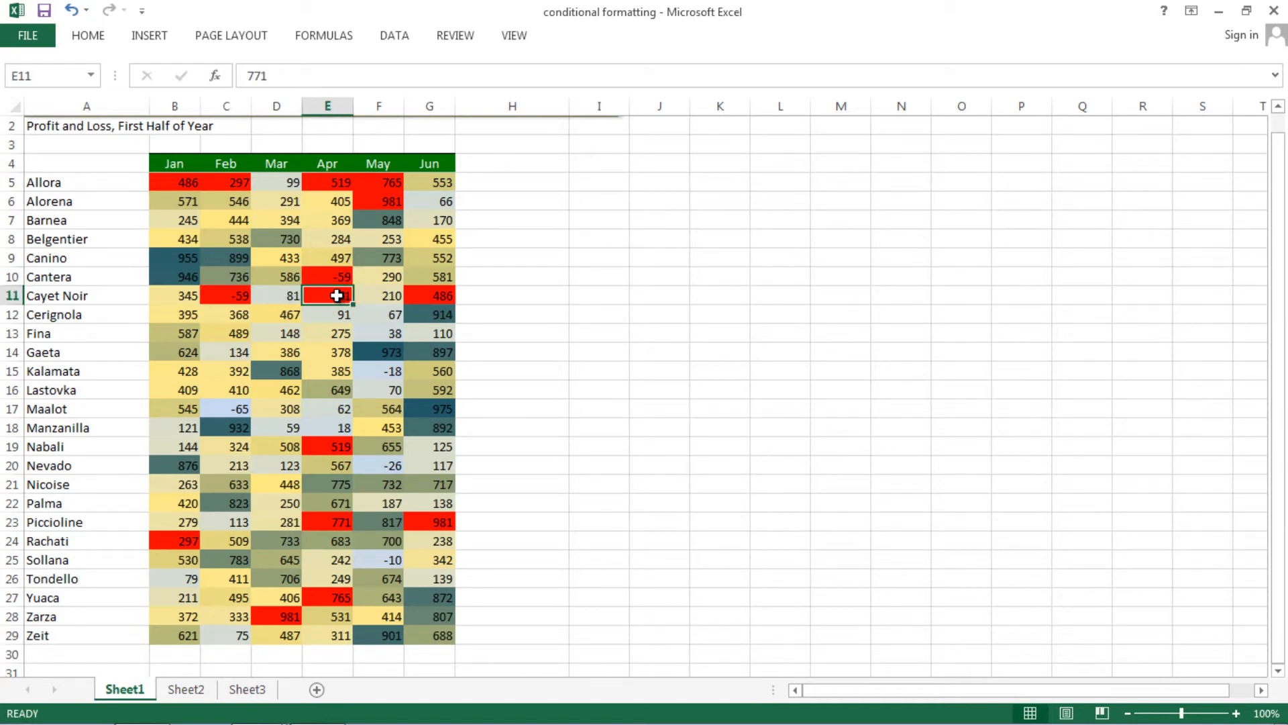
click(342, 522)
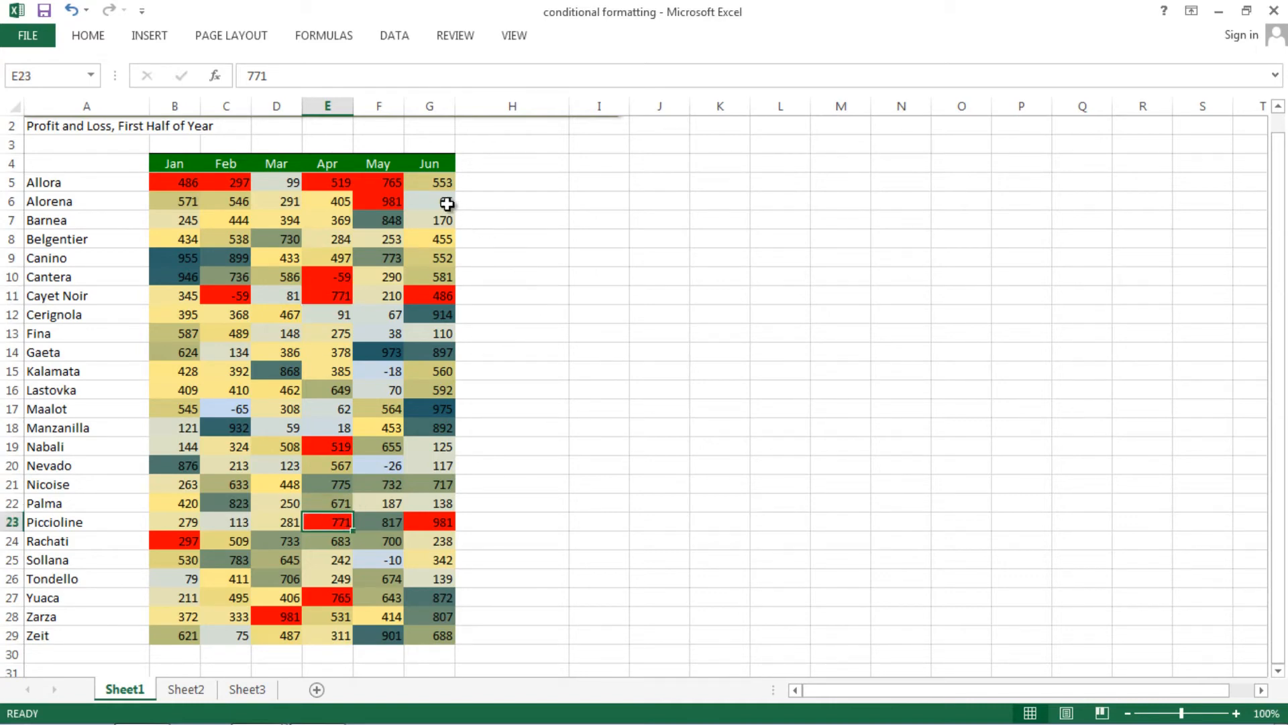
click(199, 183)
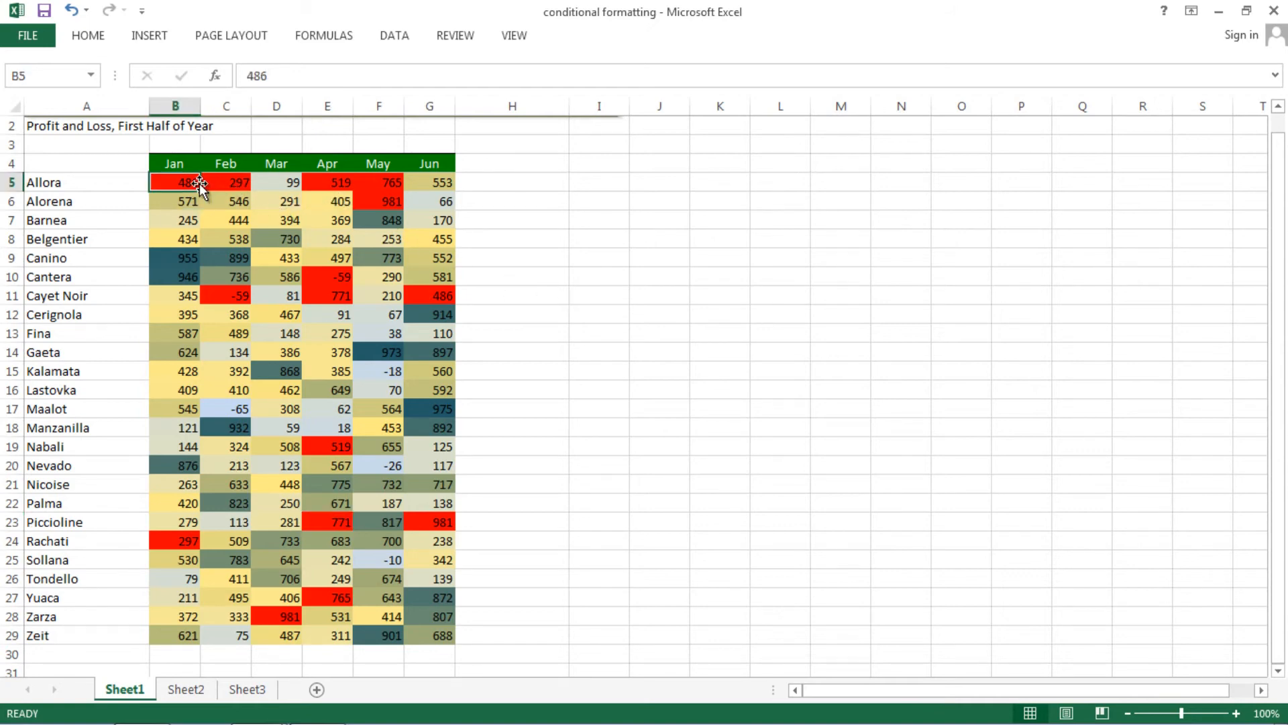
Clear the conditional formatting rules from the named data range only, and deselect the range.
click(91, 75)
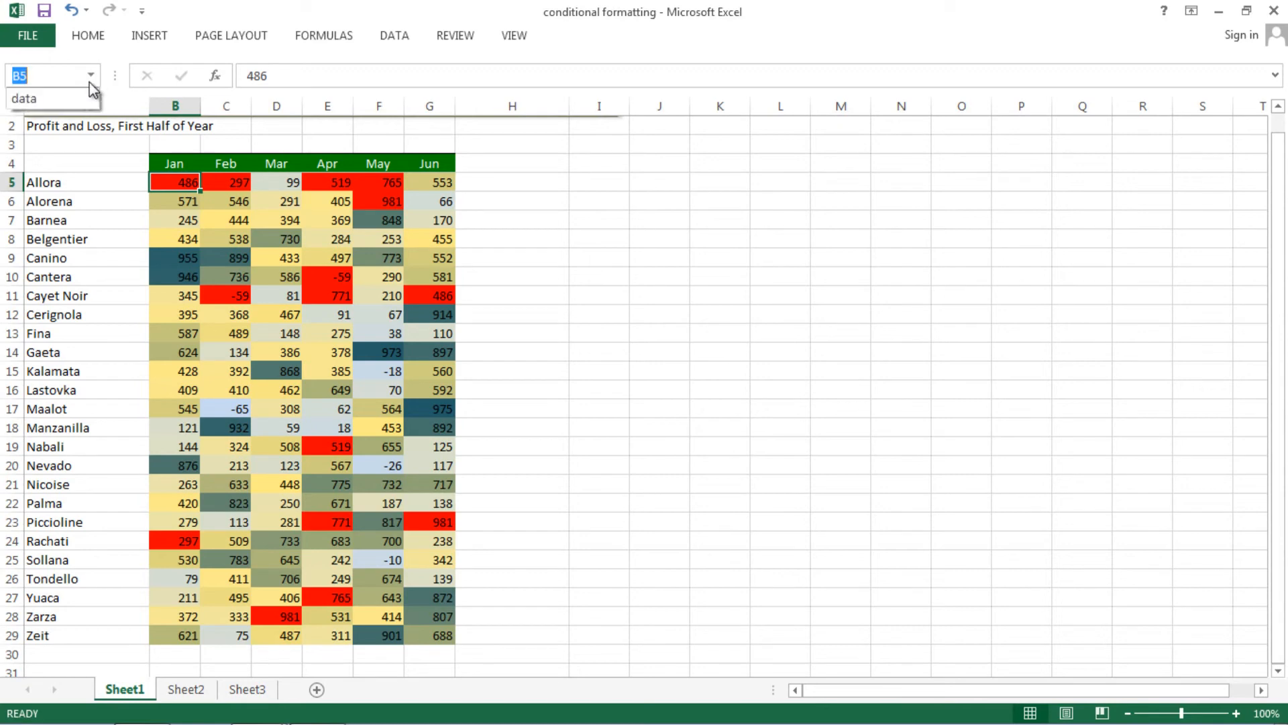
click(86, 95)
click(87, 36)
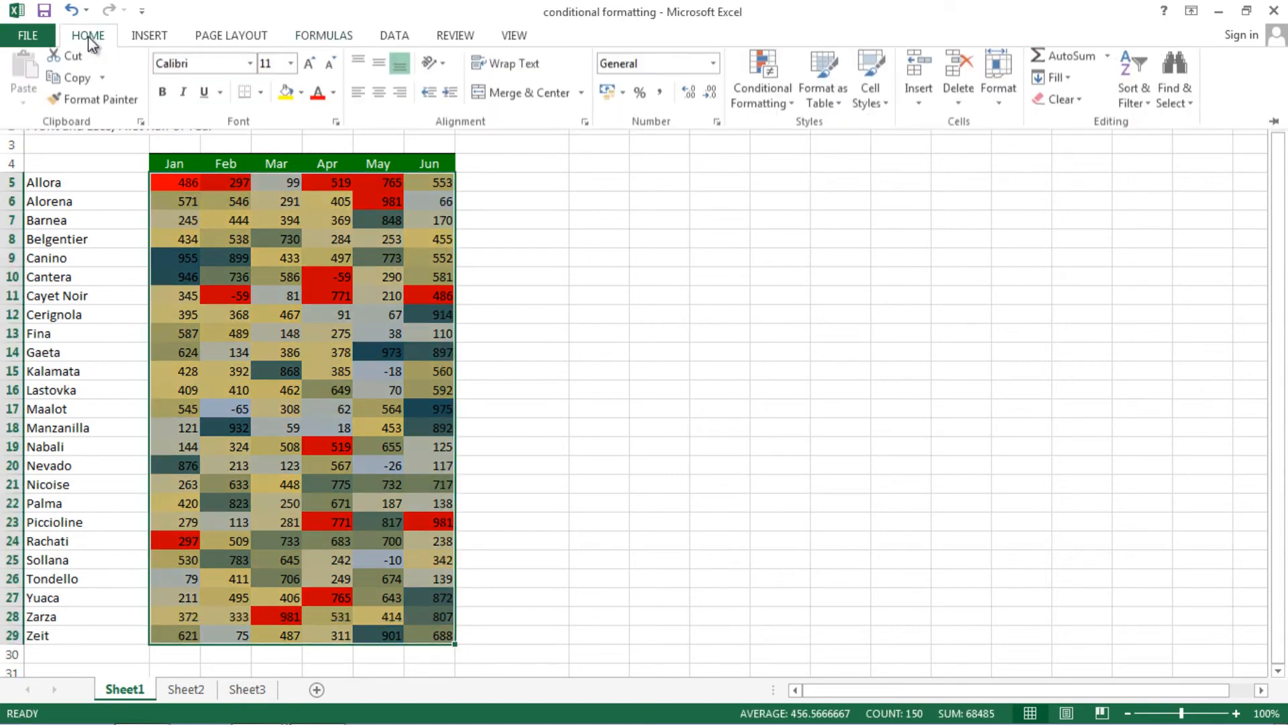
click(796, 117)
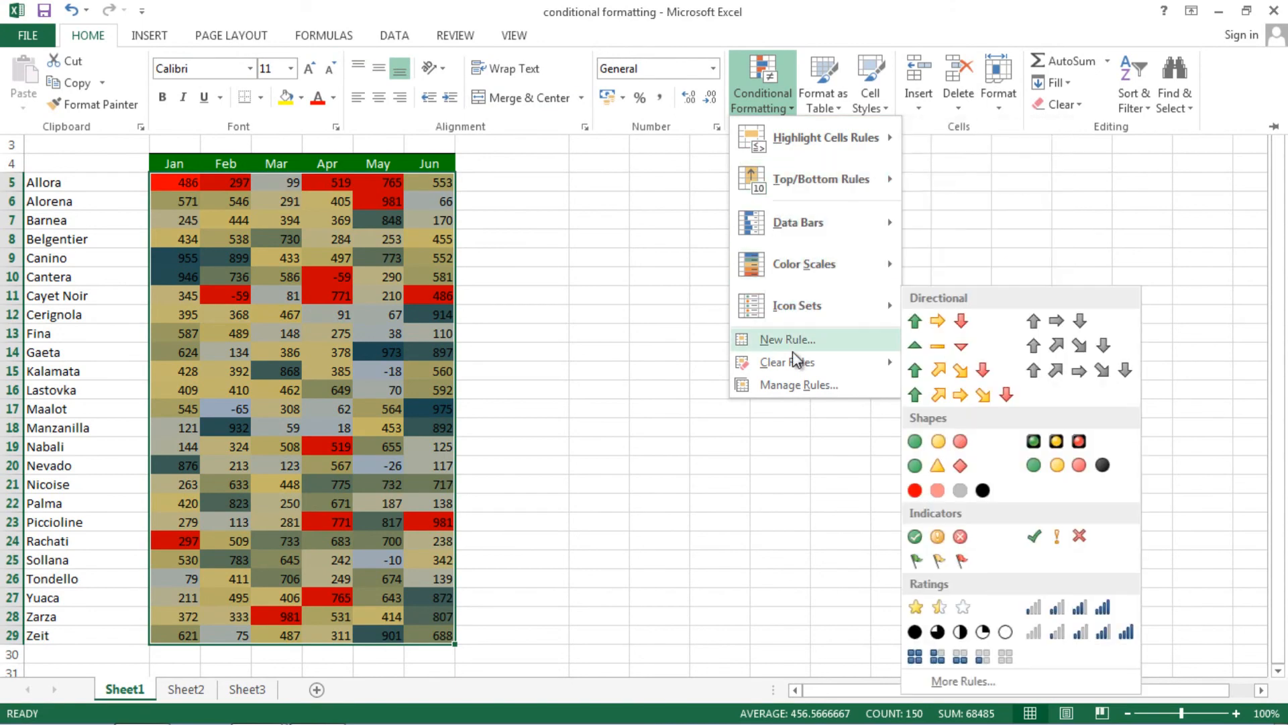
mouse_move(799, 362)
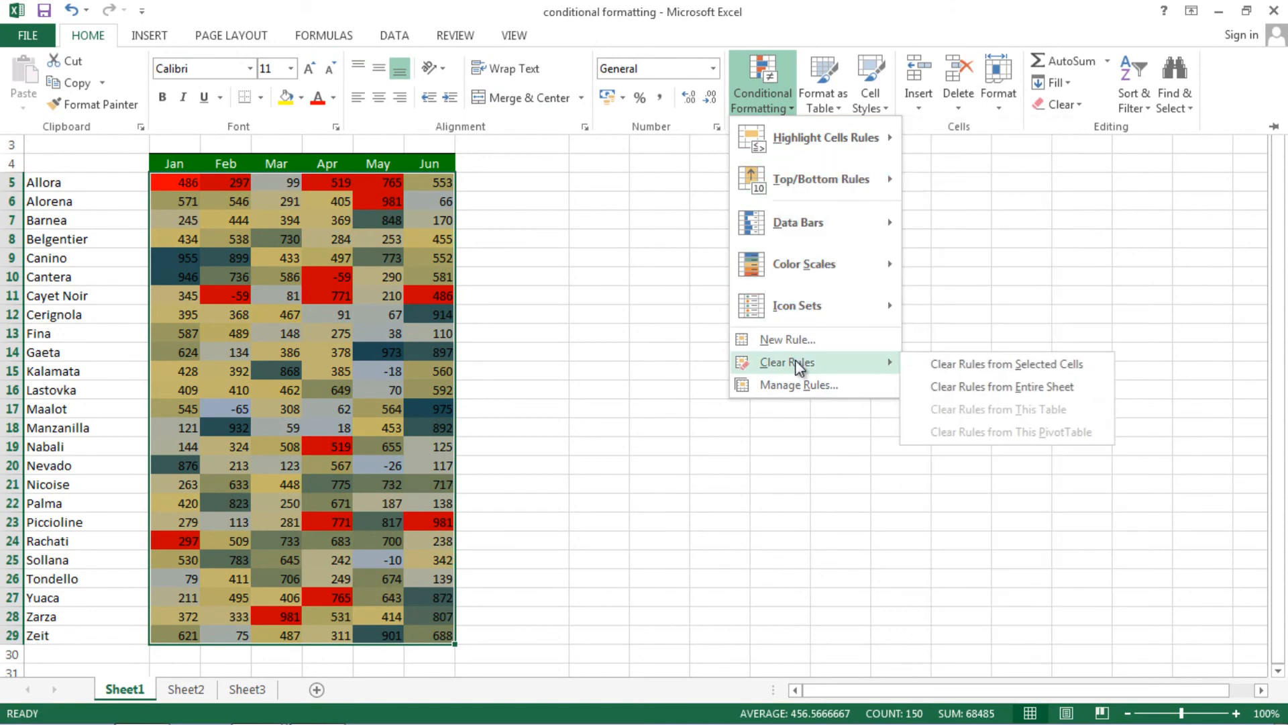
click(992, 368)
click(584, 319)
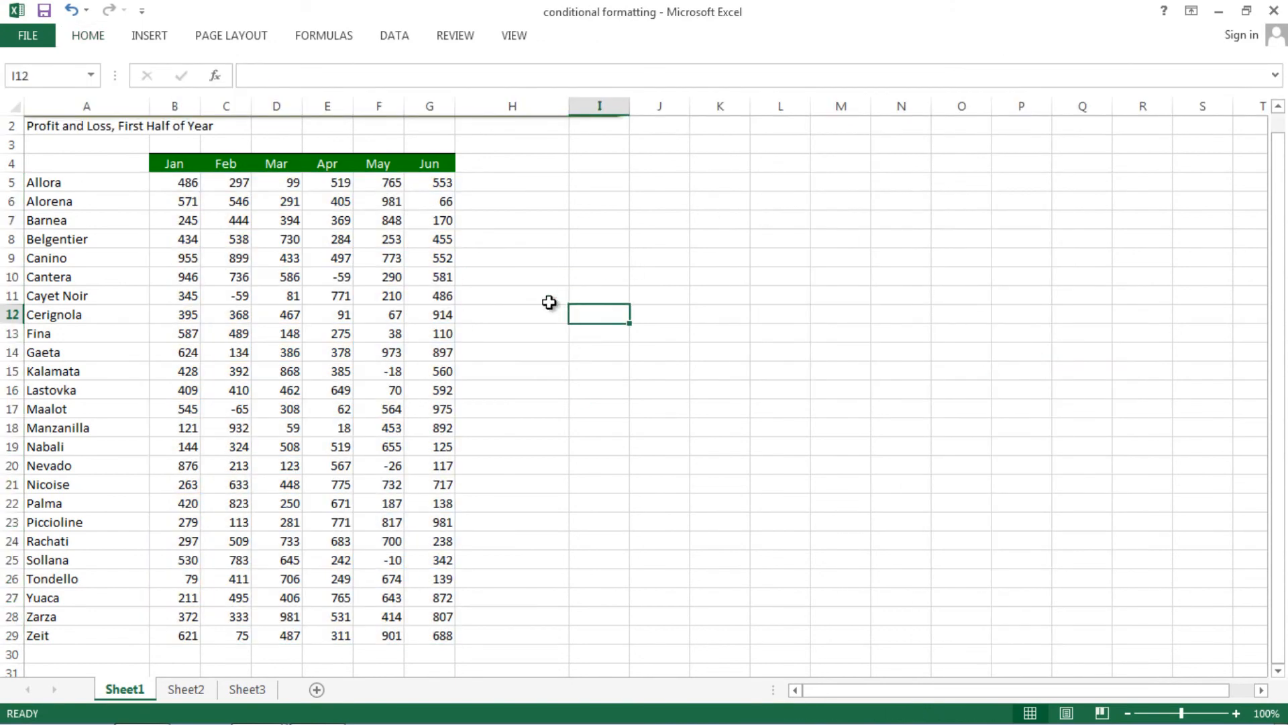
click(517, 264)
click(515, 354)
click(715, 347)
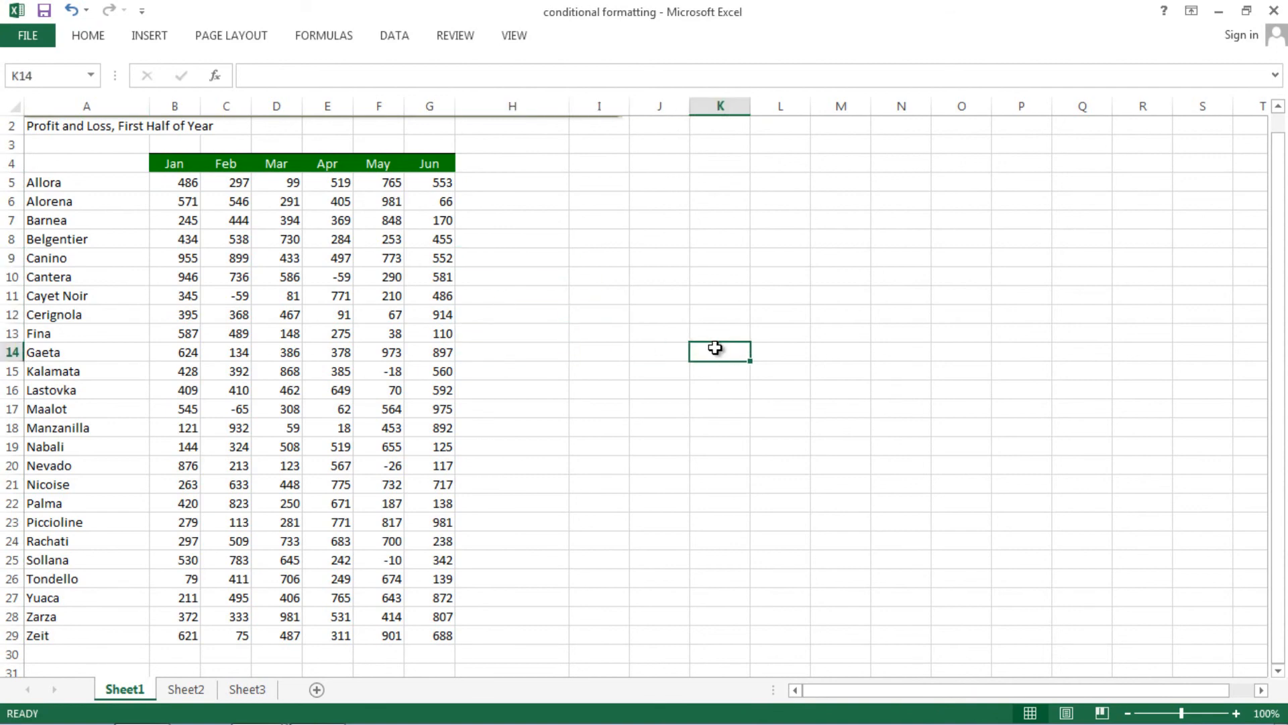